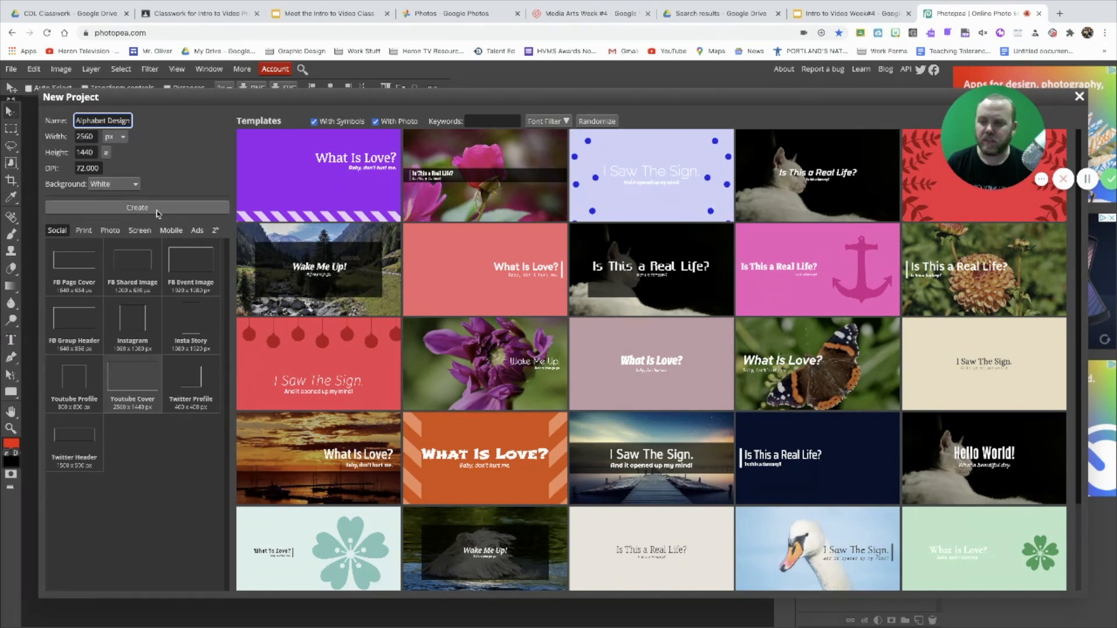
Create the 2560 × 1440 px project "Alphabet Design" with a white background and place the desktop photo 4W2A7704.jpg in it.
click(131, 208)
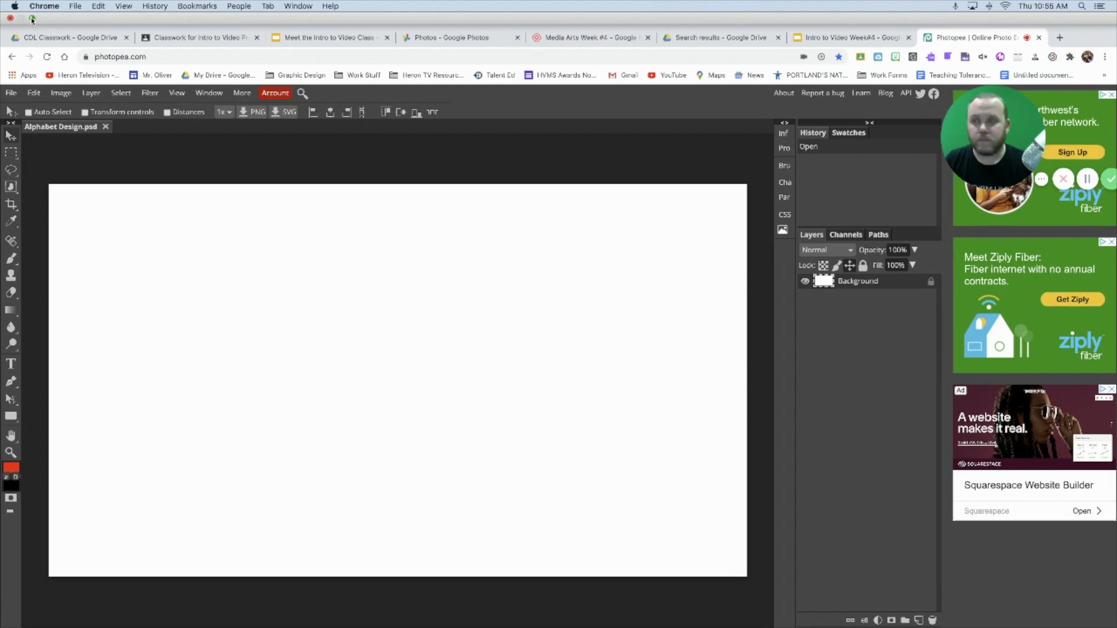
click(32, 19)
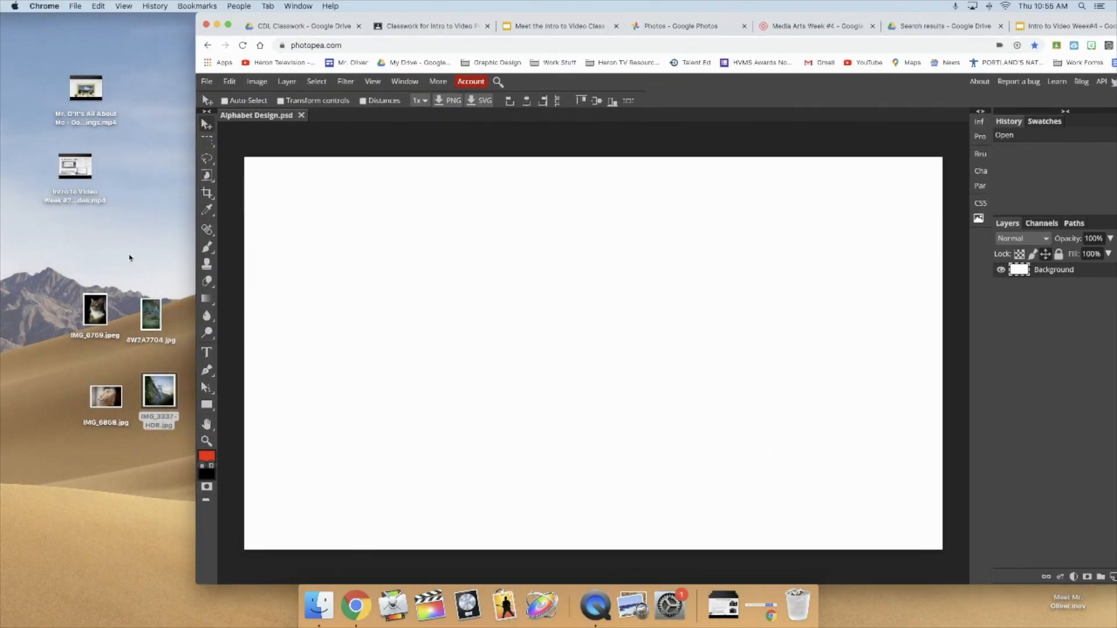
drag(144, 317, 368, 282)
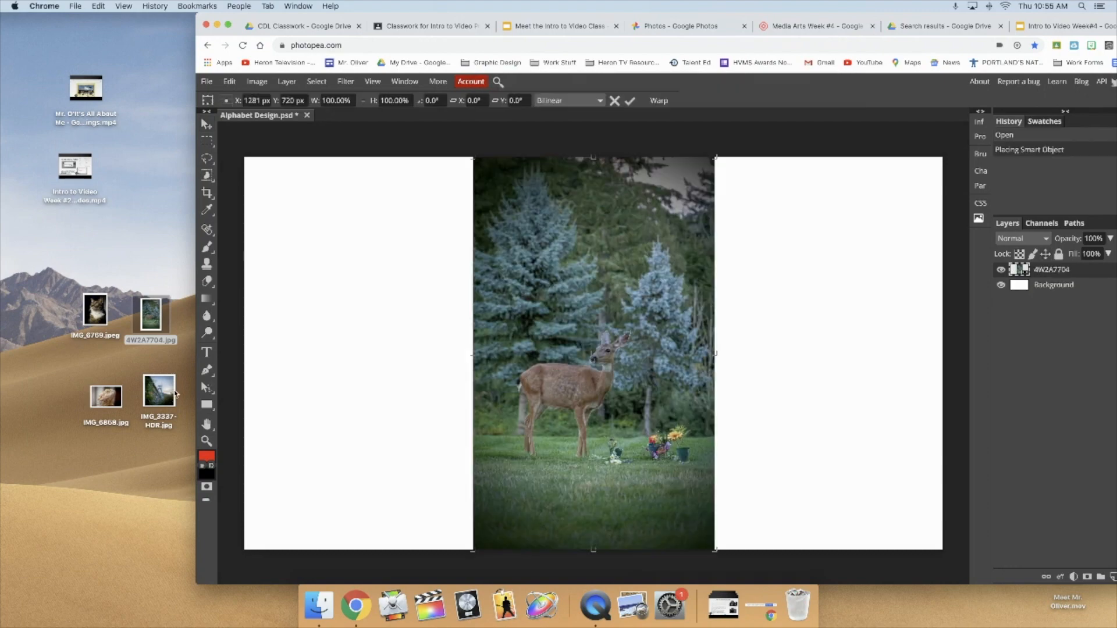
drag(494, 16, 298, 9)
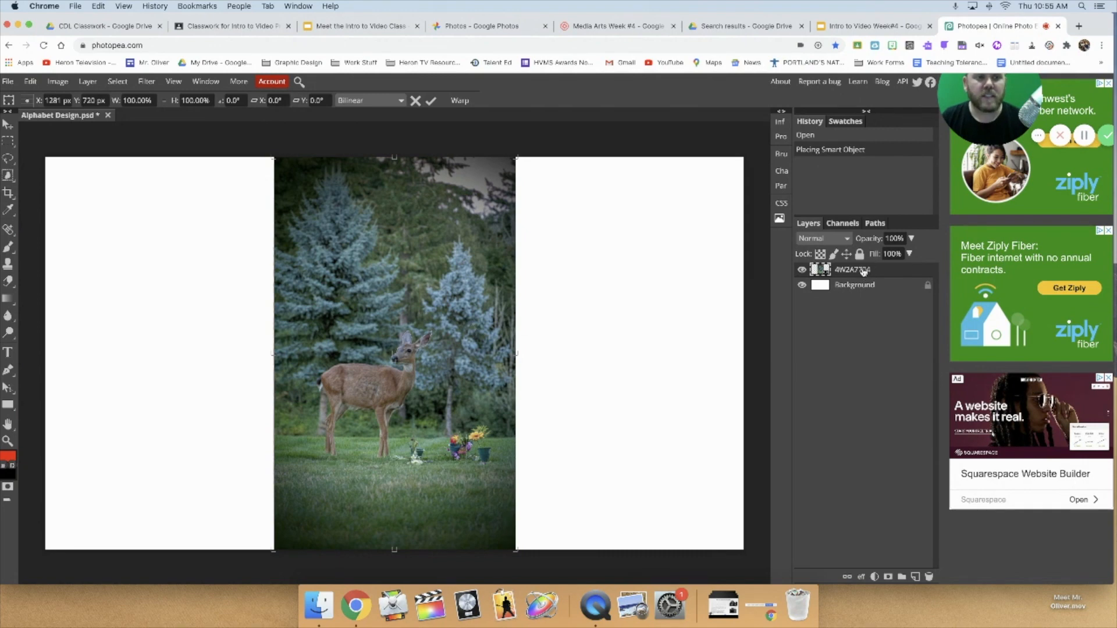
Scale the placed deer photo to about 87% width and 83% height and reposition it near the canvas centre.
drag(989, 116, 993, 172)
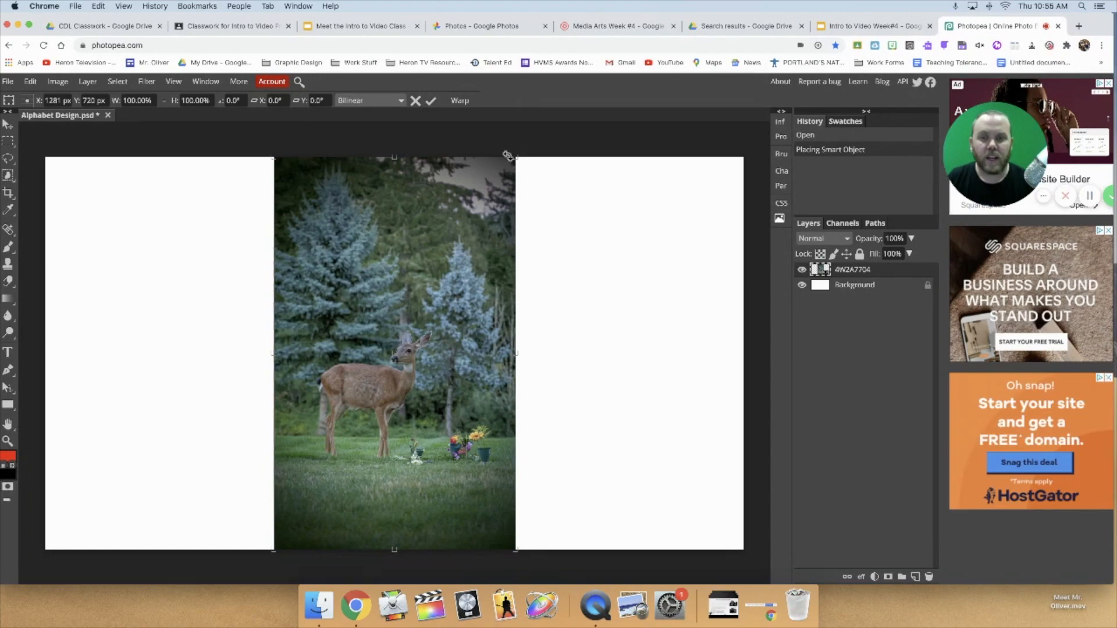
drag(515, 157, 483, 224)
drag(431, 291, 458, 269)
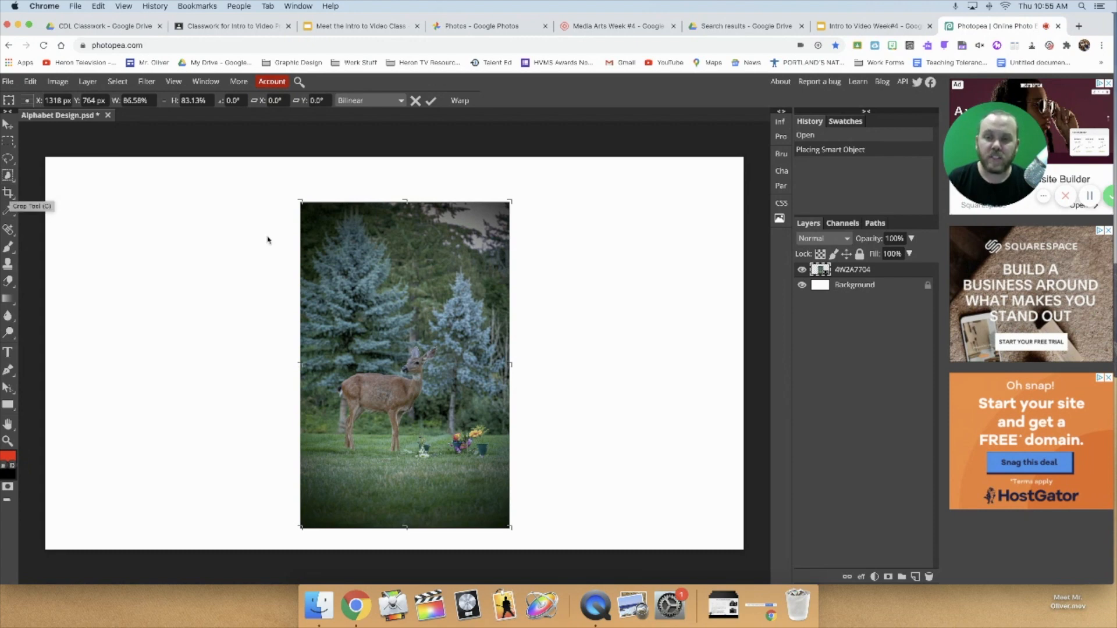
Make a rectangular selection around the deer and flowers, and rasterize the photo layer.
click(11, 143)
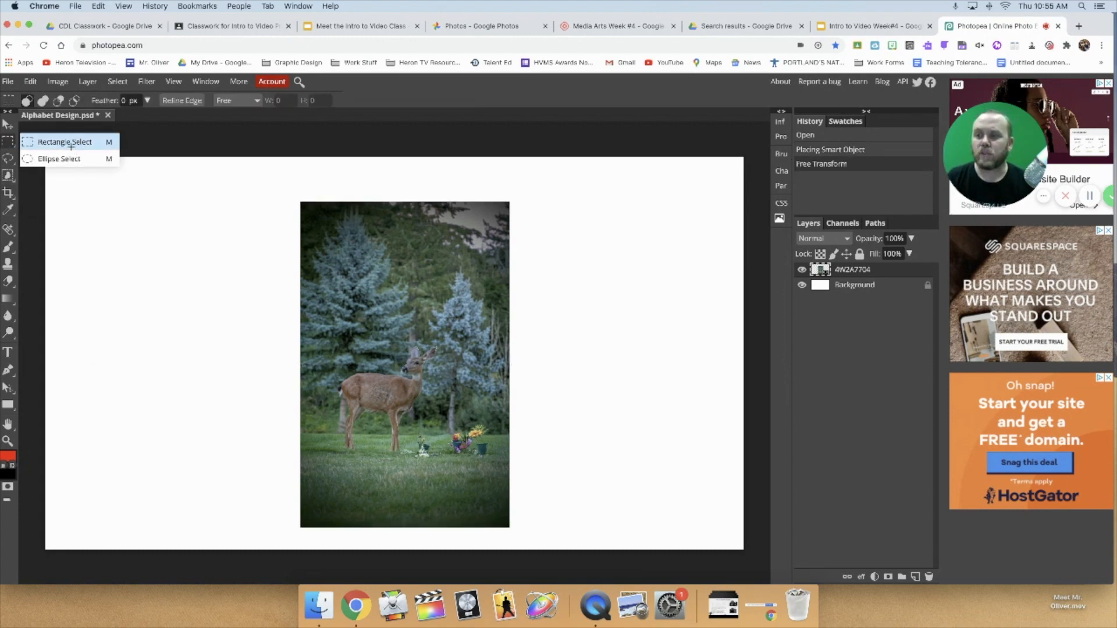
click(67, 142)
drag(318, 310, 493, 478)
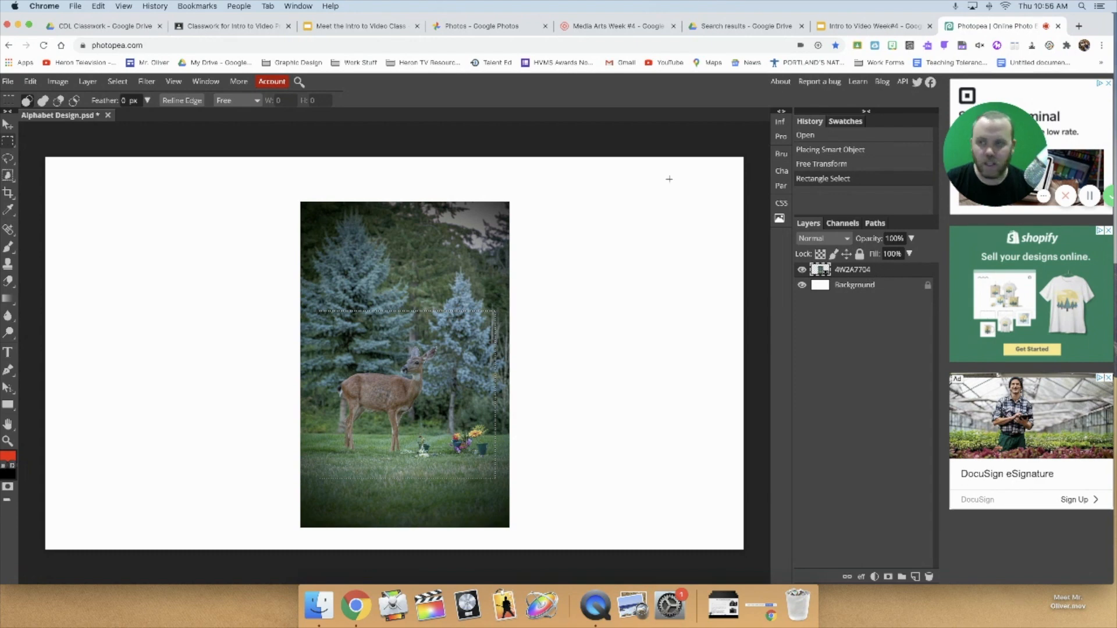
click(88, 82)
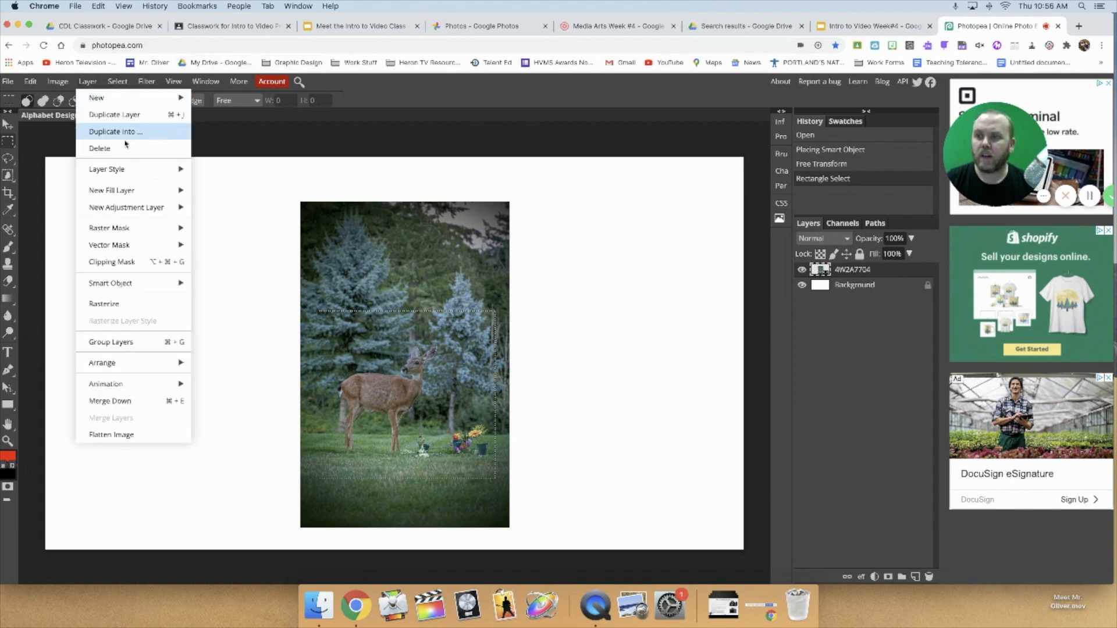
click(104, 304)
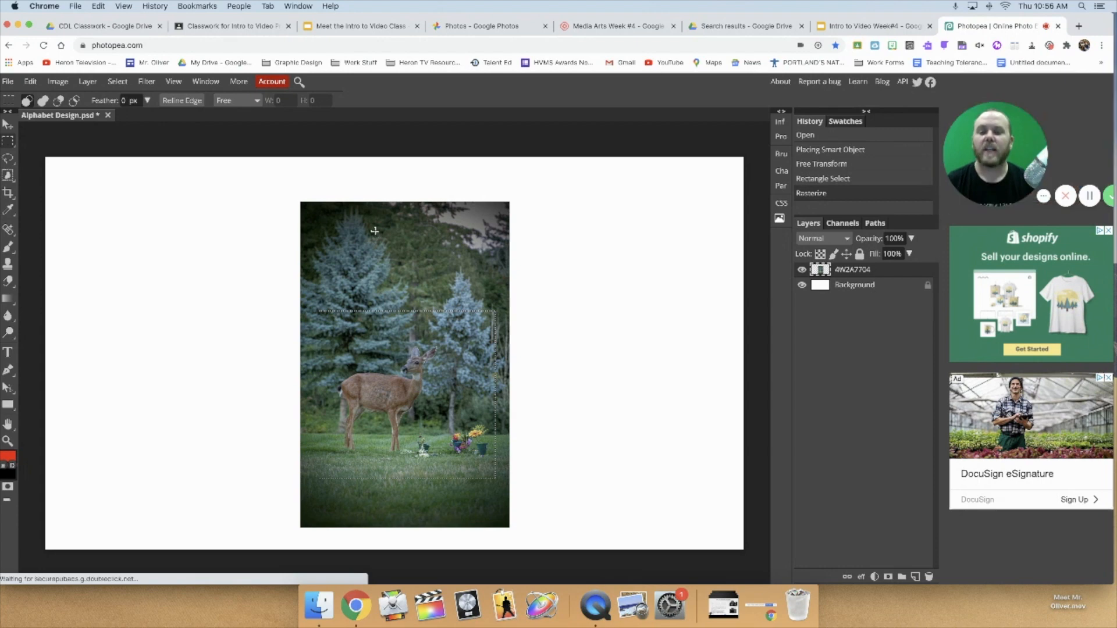
Invert the selection and clear everything outside the rectangle around the deer.
click(117, 81)
click(144, 133)
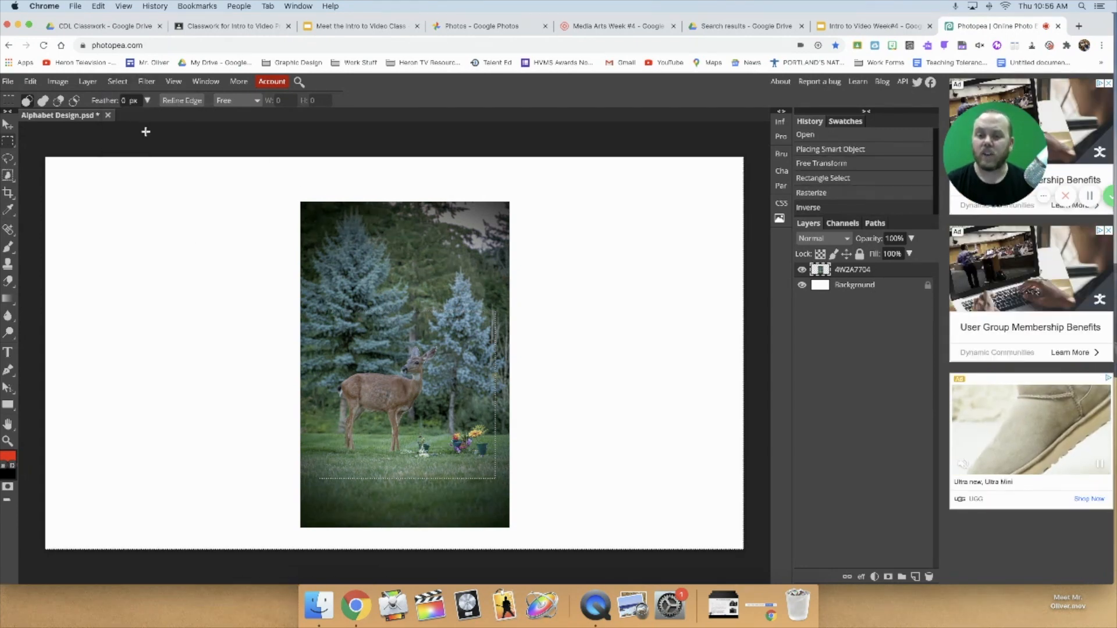
key(Delete)
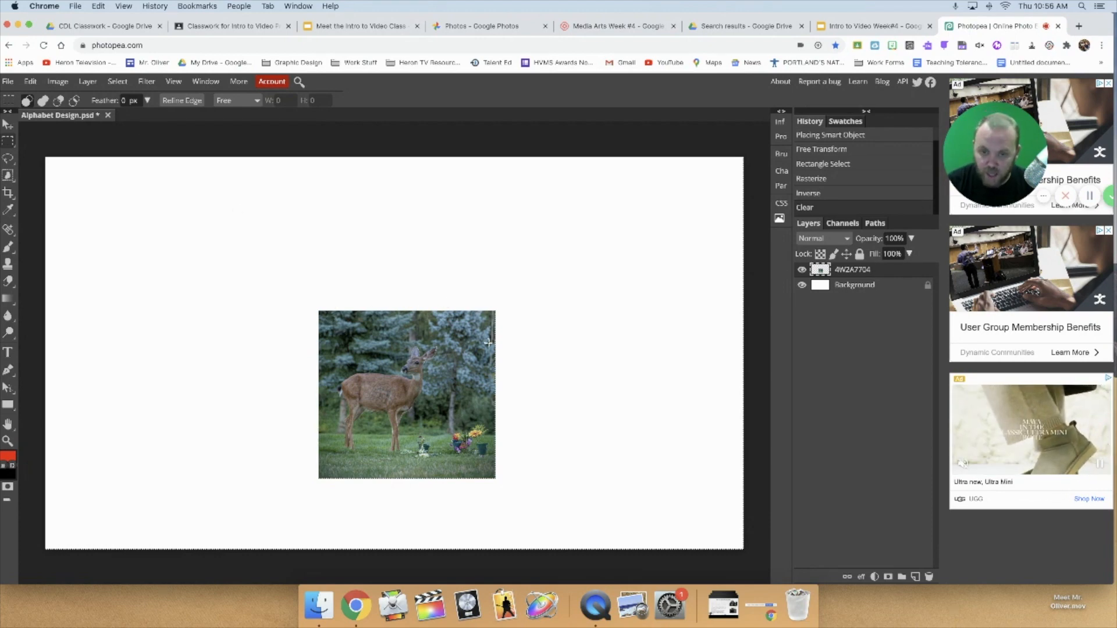
Deselect and move the cropped deer photo to the upper-left area of the canvas.
click(119, 82)
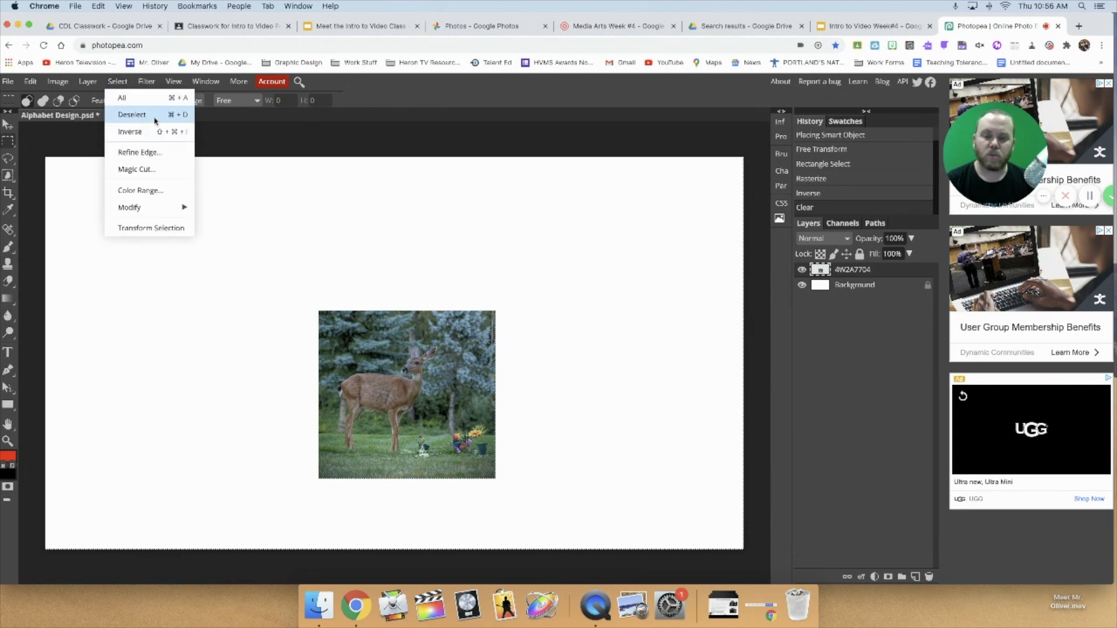
click(131, 115)
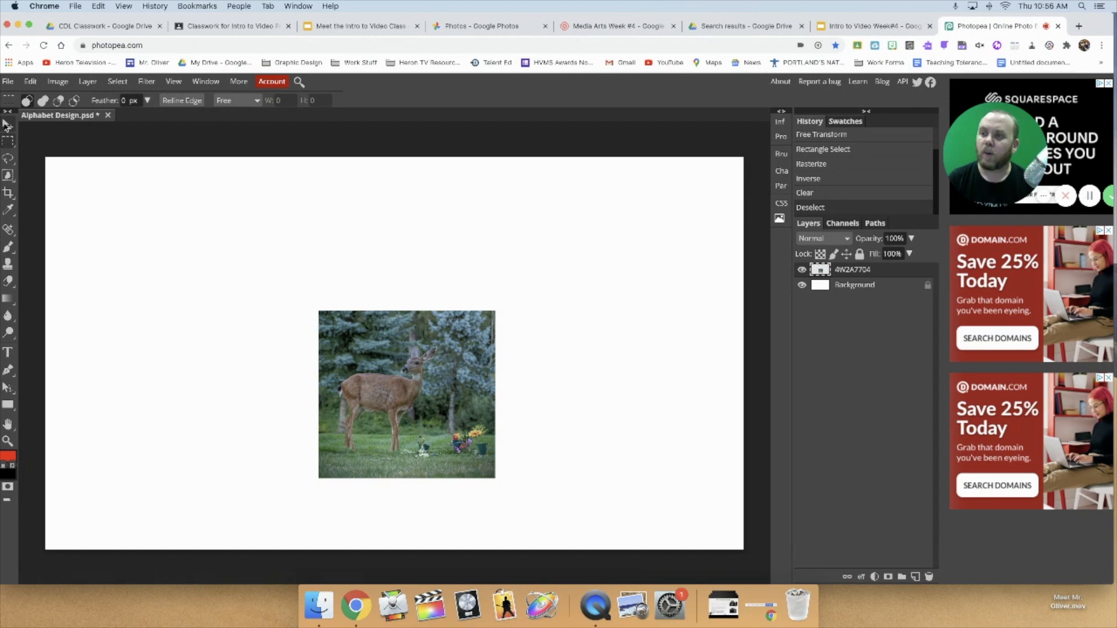
click(7, 125)
drag(349, 377, 145, 220)
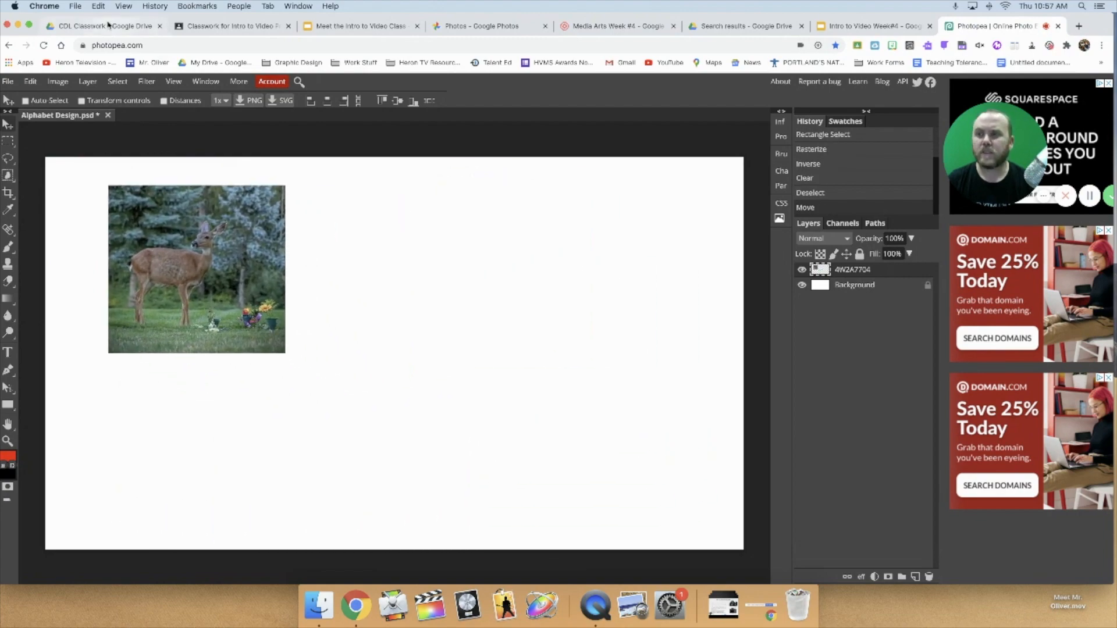
Place the desktop cat photo IMG_6769.jpeg in the project as a new layer.
drag(108, 25, 233, 25)
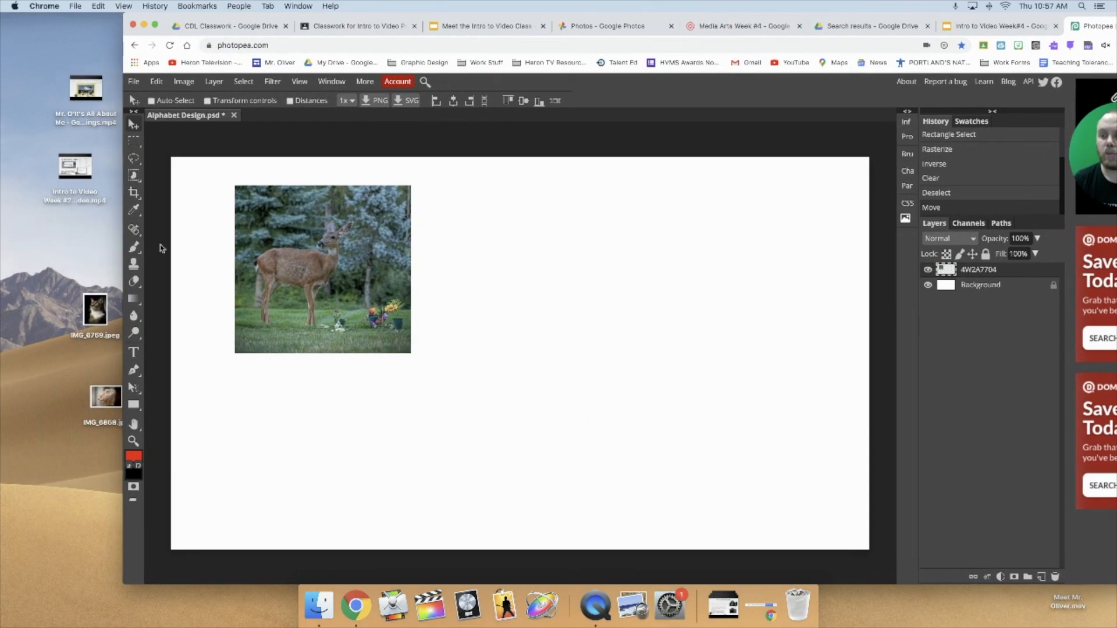
drag(98, 309, 481, 392)
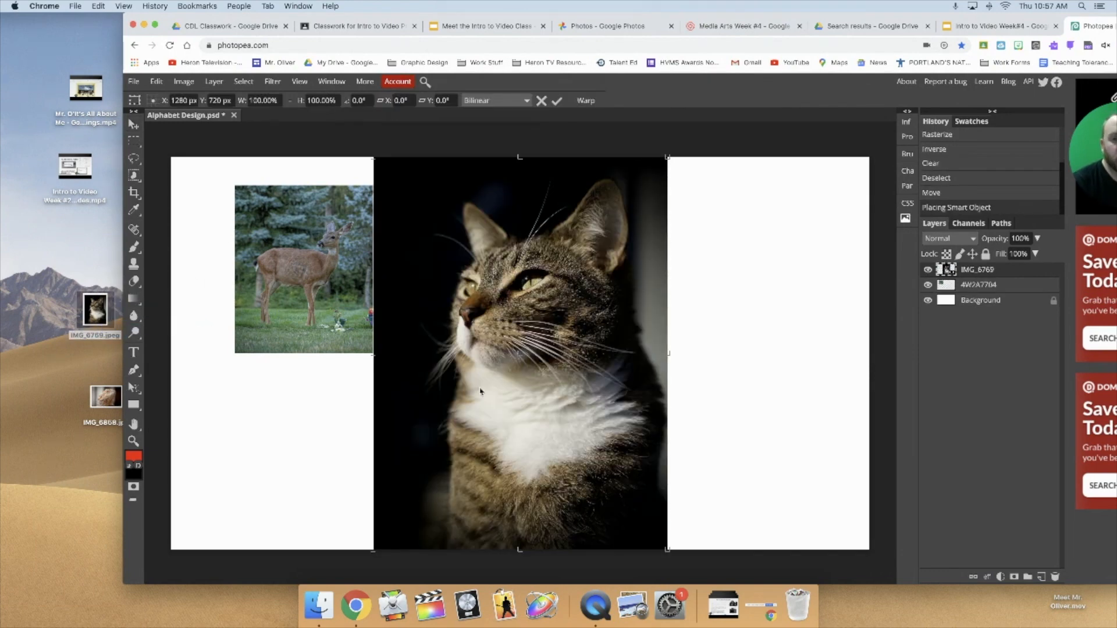
drag(367, 14, 251, 10)
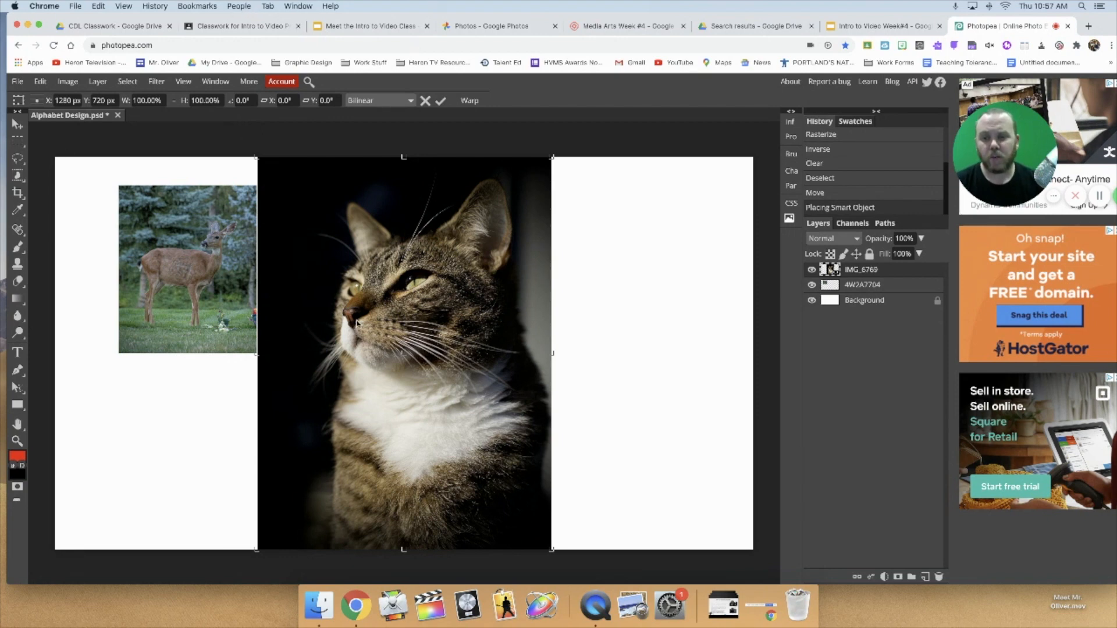
Position the cat photo to the right of the deer, shift the deer slightly toward the corner, and stack the cat layer above it.
drag(401, 349, 315, 319)
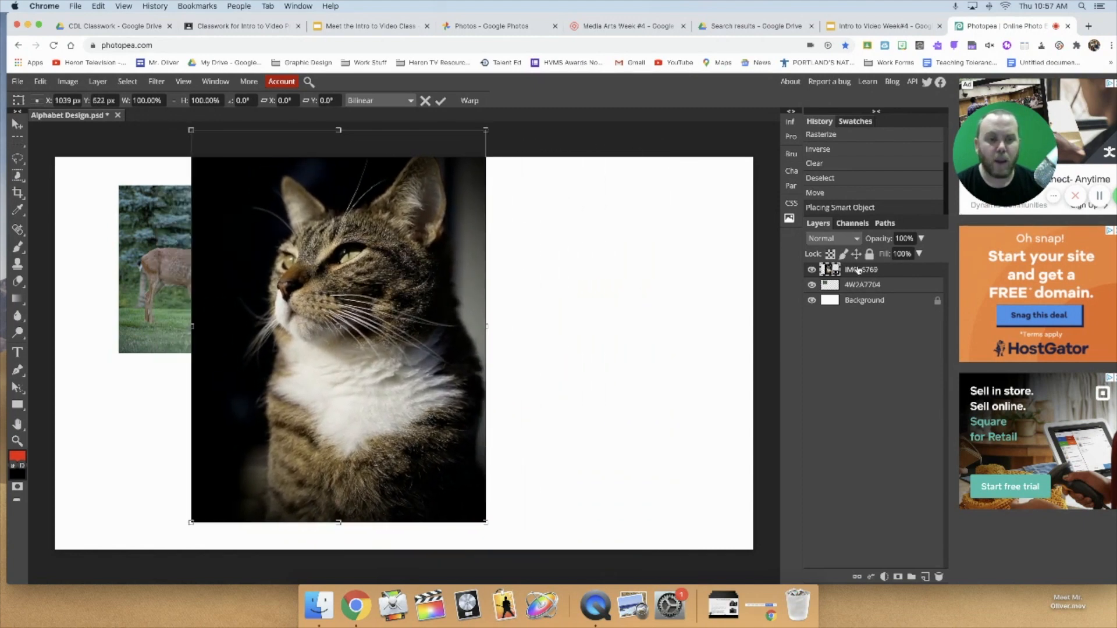
drag(399, 321, 546, 321)
drag(865, 280, 864, 267)
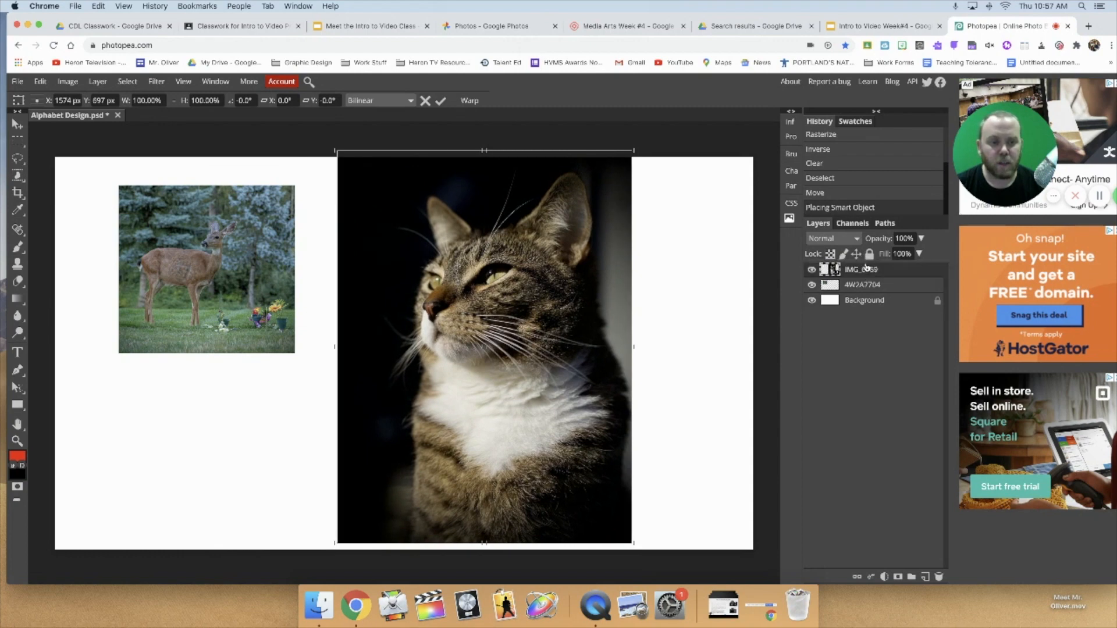
drag(547, 291, 525, 276)
drag(867, 285, 862, 267)
drag(477, 330, 474, 338)
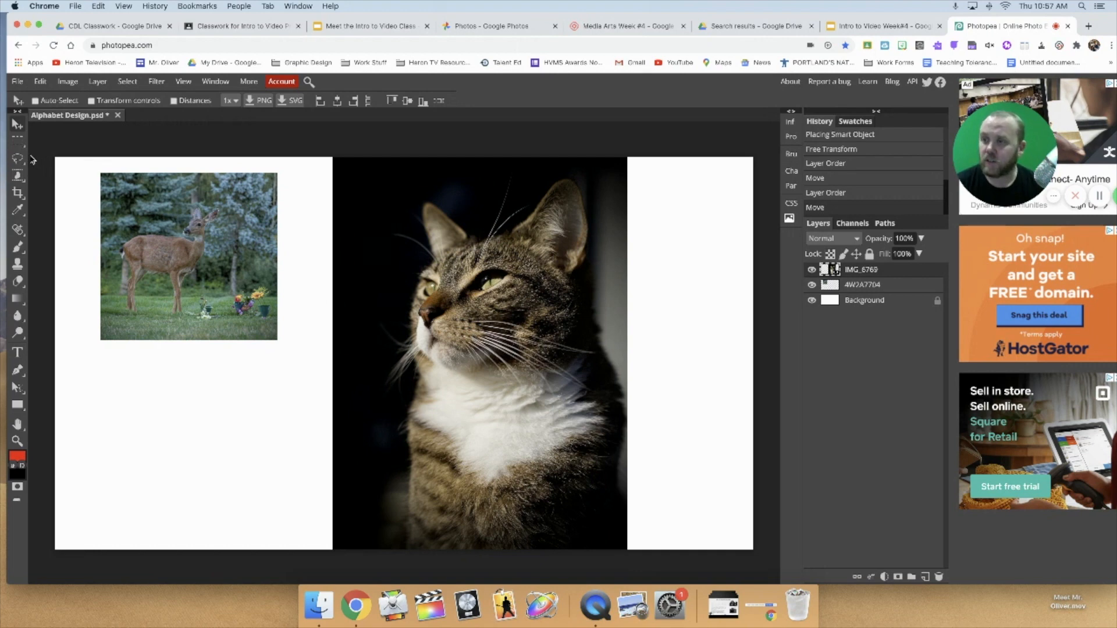
Try a large elliptical selection around the cat and shift it upward over the head.
click(17, 142)
click(61, 164)
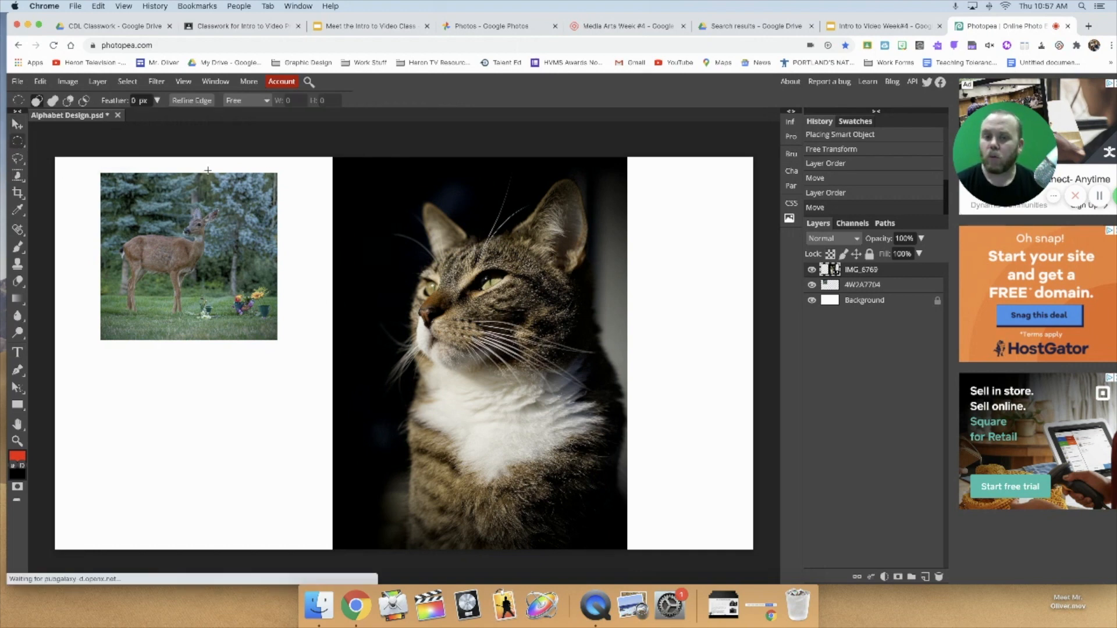
drag(344, 174, 655, 517)
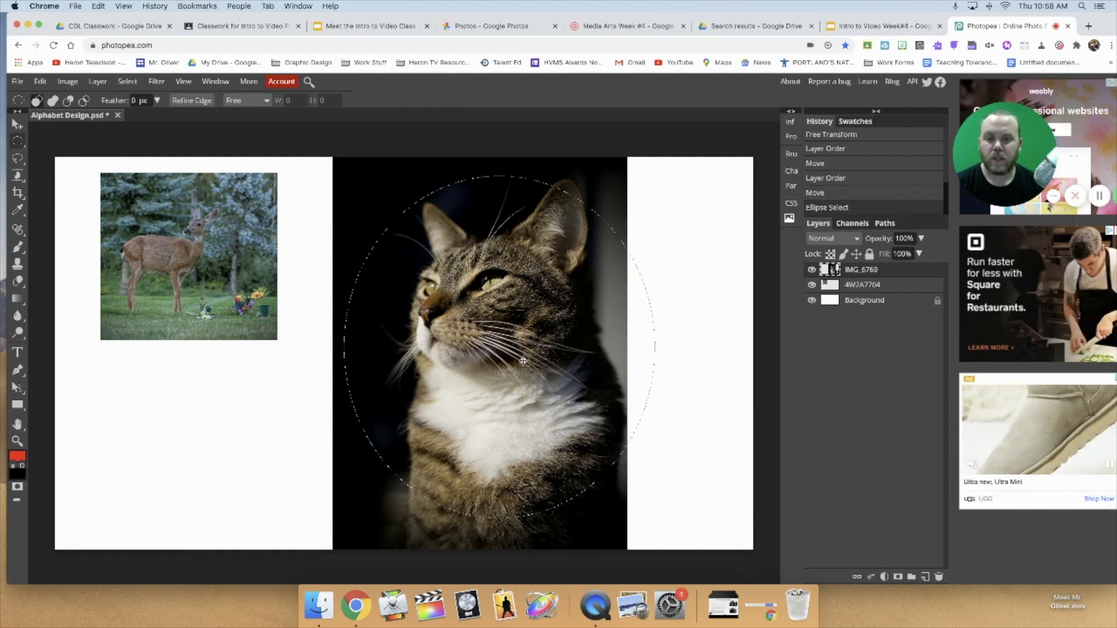
drag(523, 361, 528, 324)
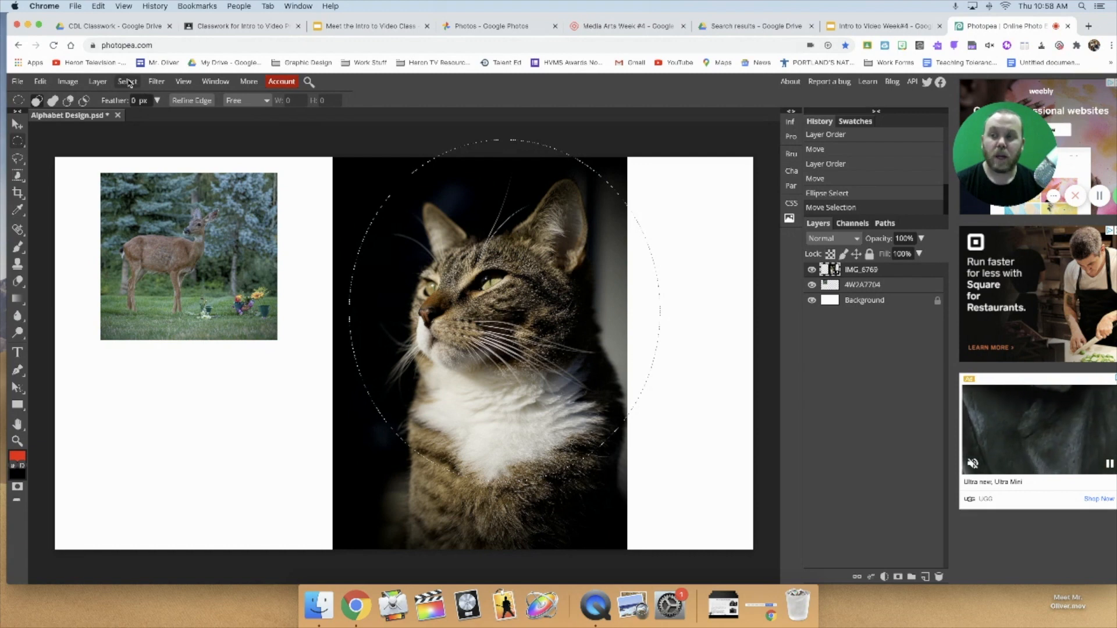
Rasterize the cat layer and clear everything outside the large elliptical selection.
click(104, 82)
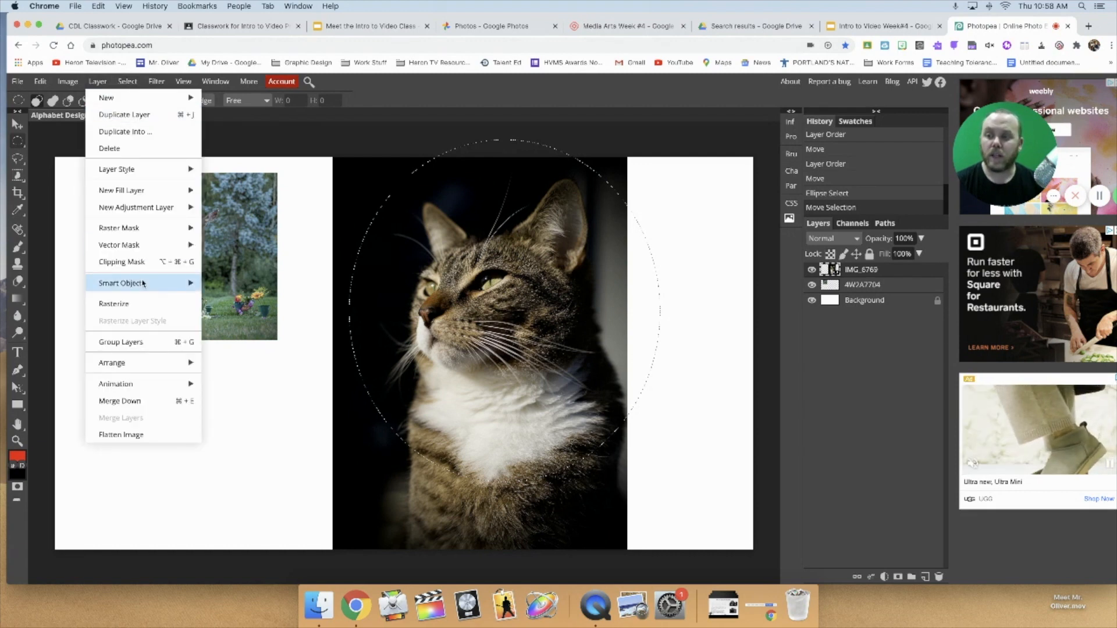
click(138, 302)
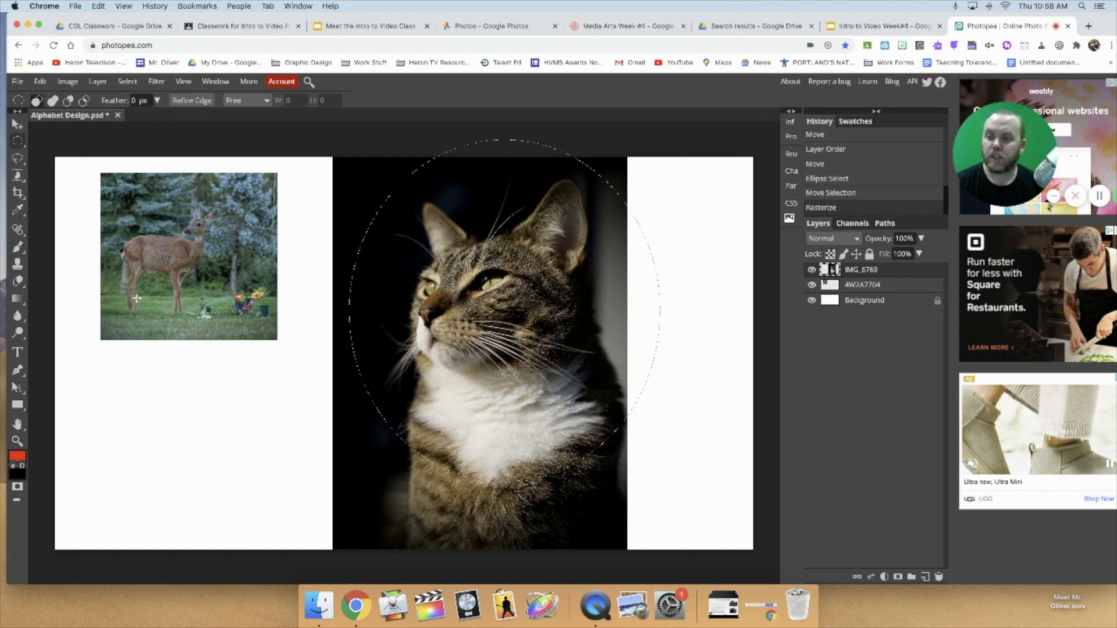
click(128, 81)
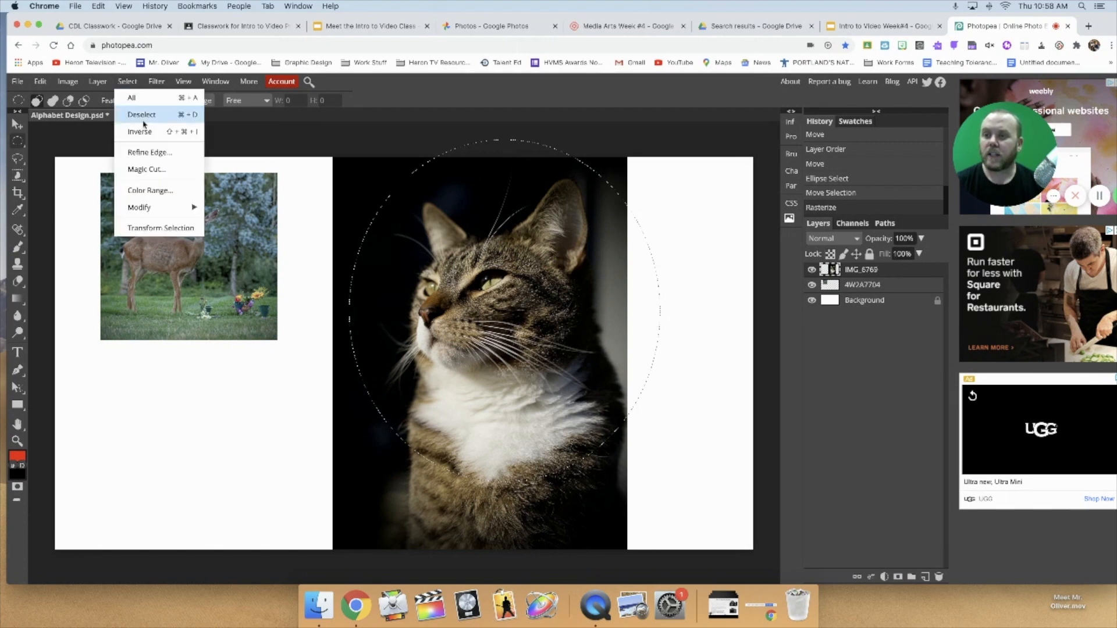
click(148, 135)
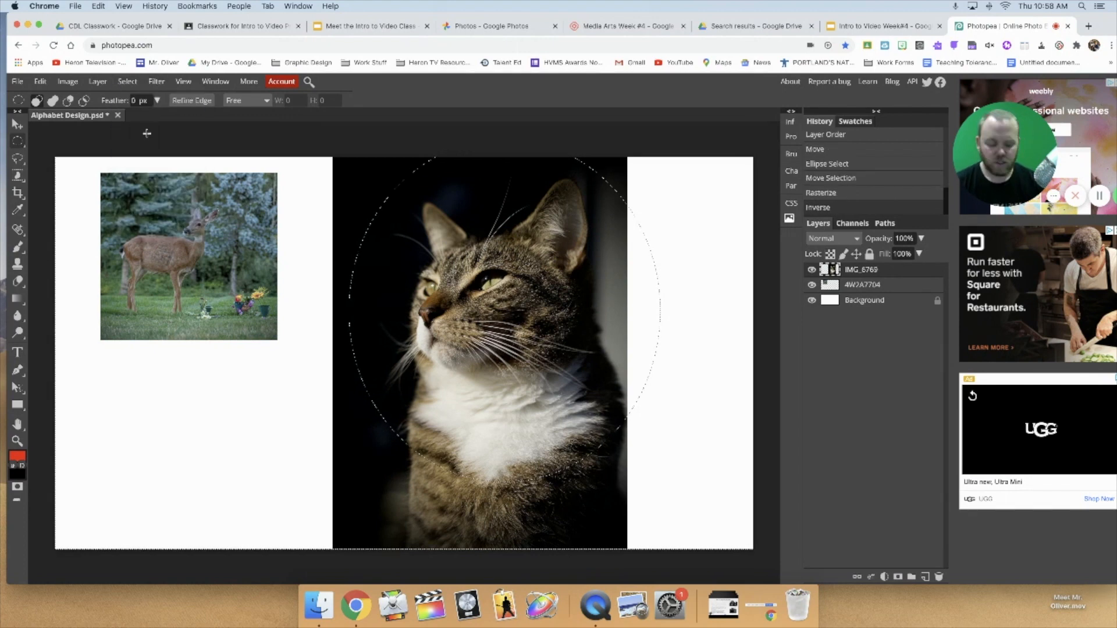
key(Delete)
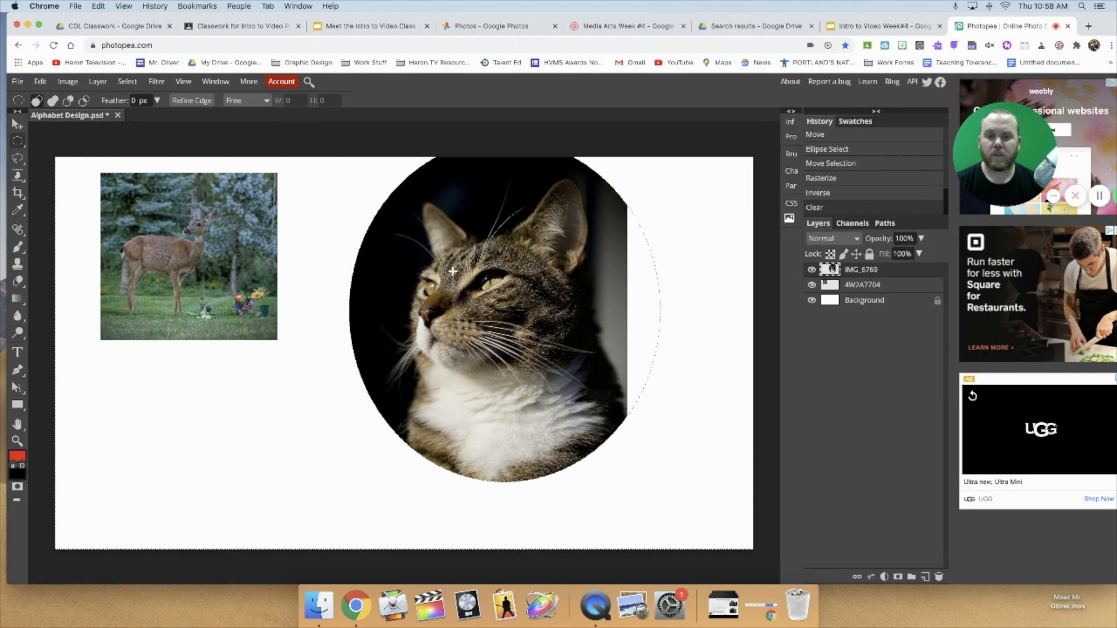
Move the elliptical cat cutout slightly down and toward the deer.
click(18, 124)
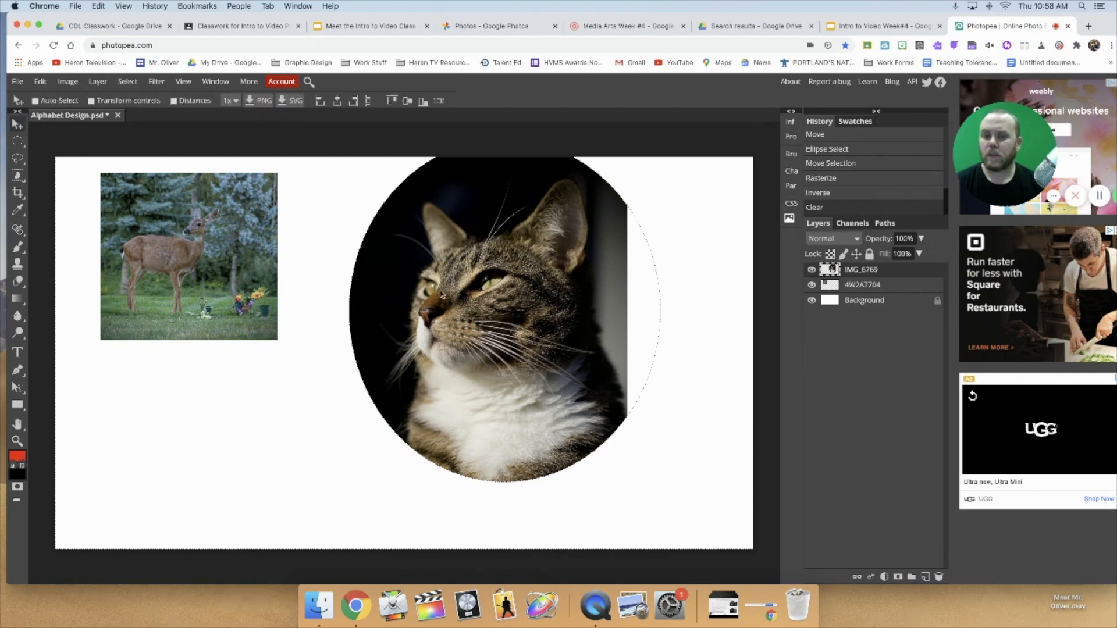
mouse_move(417, 347)
mouse_down()
mouse_move(351, 395)
mouse_move(428, 359)
mouse_up()
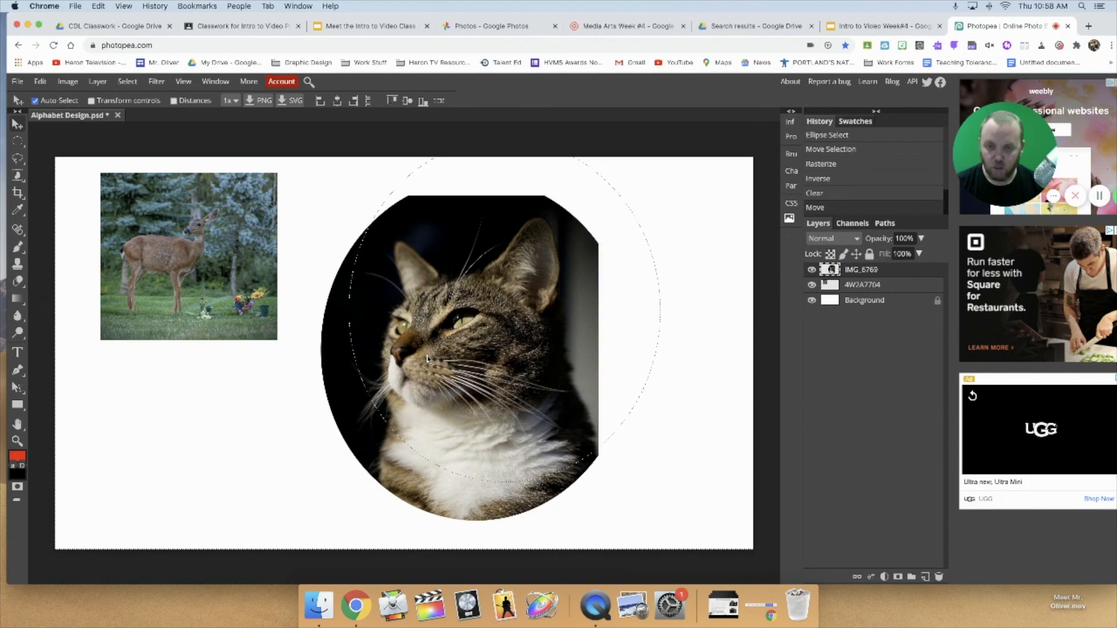
Undo the cat cutout's move, clearing, inversion, rasterizing and elliptical selection.
key(super+z)
key(super+z)
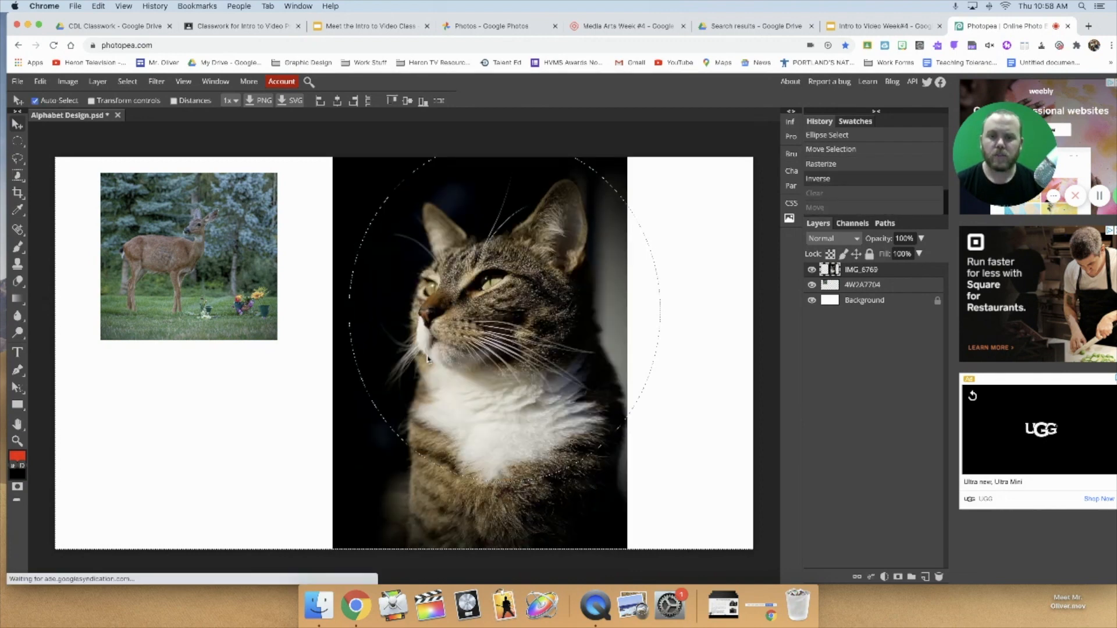
key(super+z)
key(super+z)
key(super+z)
key(super+z)
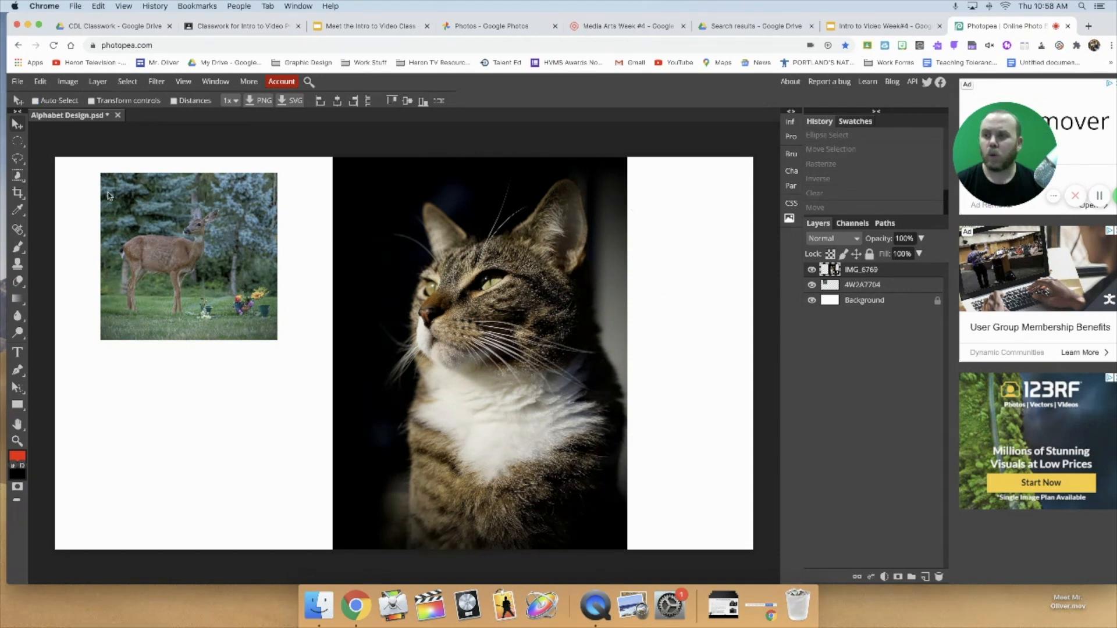
Draw a smaller elliptical selection around the cat's head, fully inside the photo, and nudge it into place.
click(18, 142)
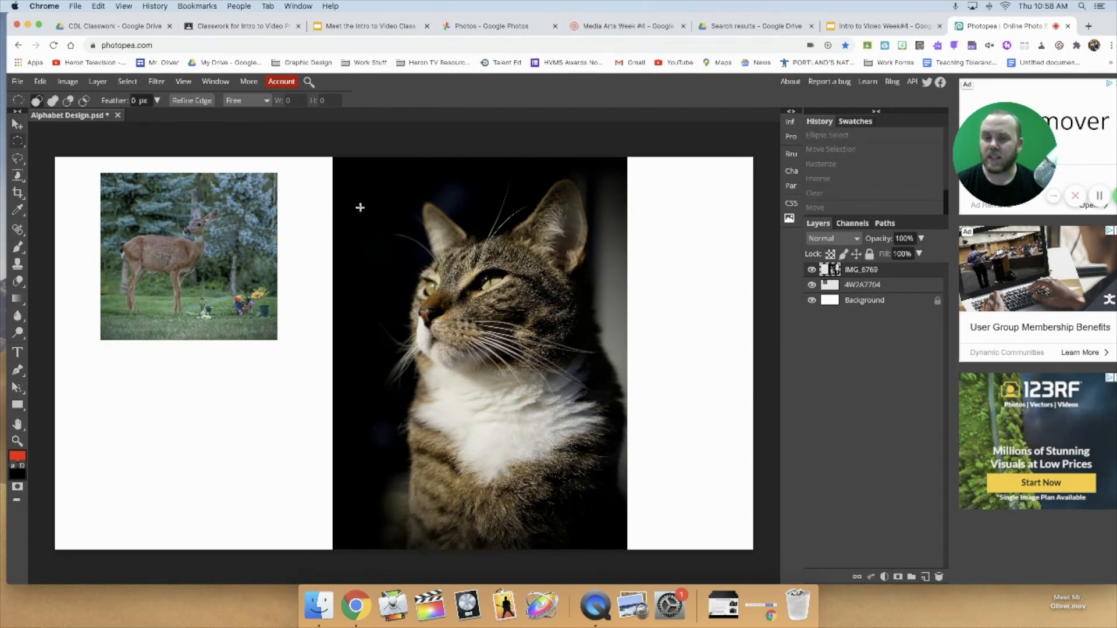
drag(395, 181, 614, 471)
mouse_move(502, 311)
mouse_down()
mouse_move(497, 279)
mouse_move(493, 308)
mouse_up()
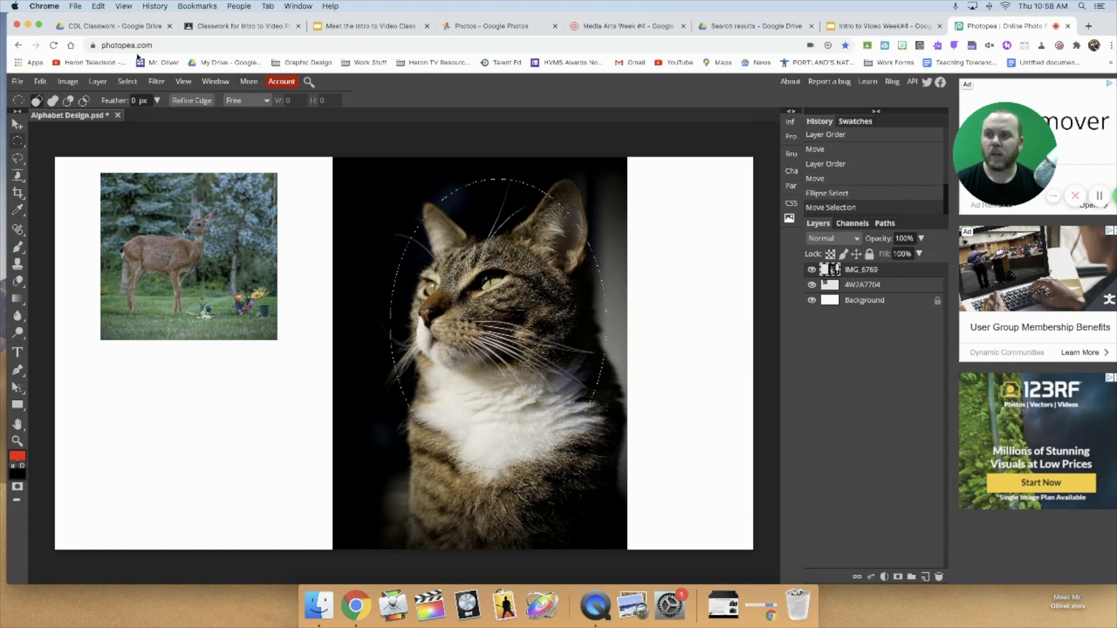
Rasterize the cat layer, invert the elliptical selection and clear everything outside the ellipse.
click(99, 82)
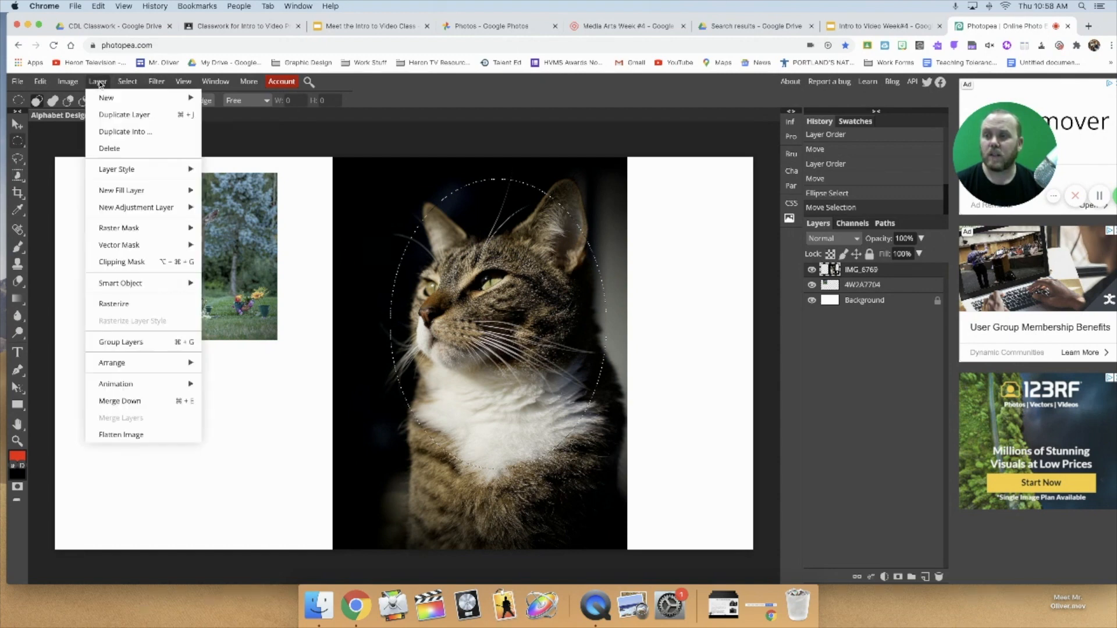
click(121, 303)
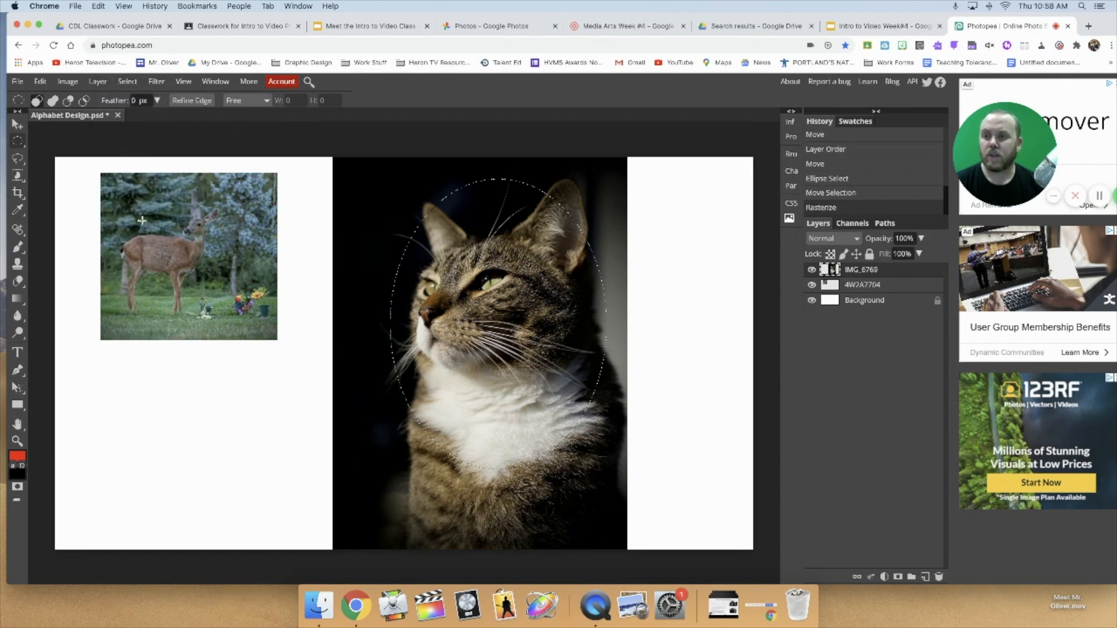
click(128, 82)
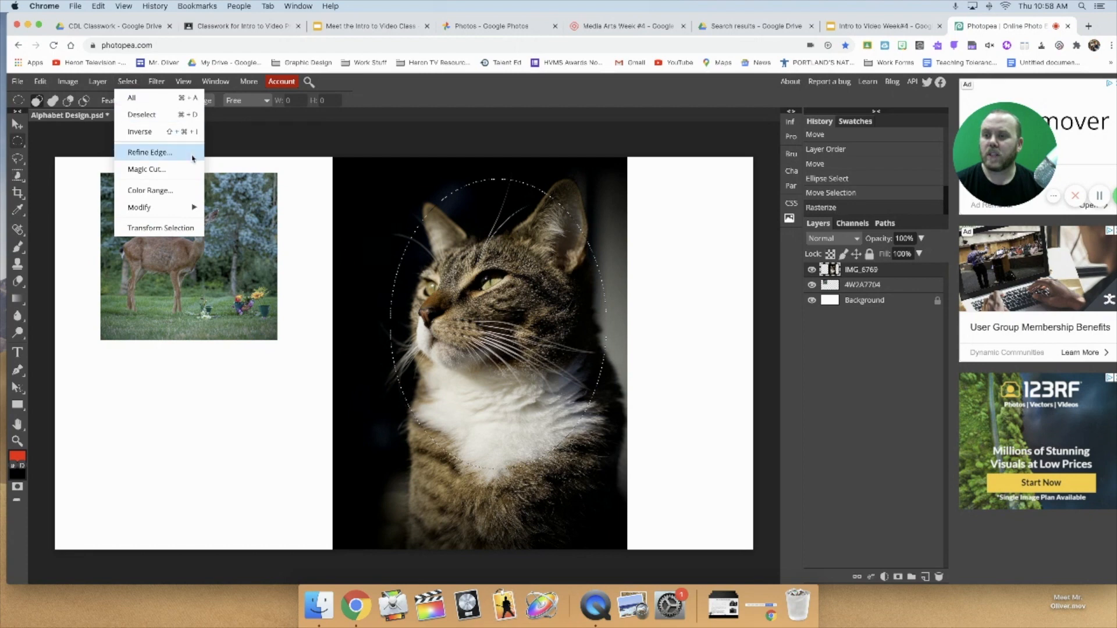
click(173, 132)
key(Delete)
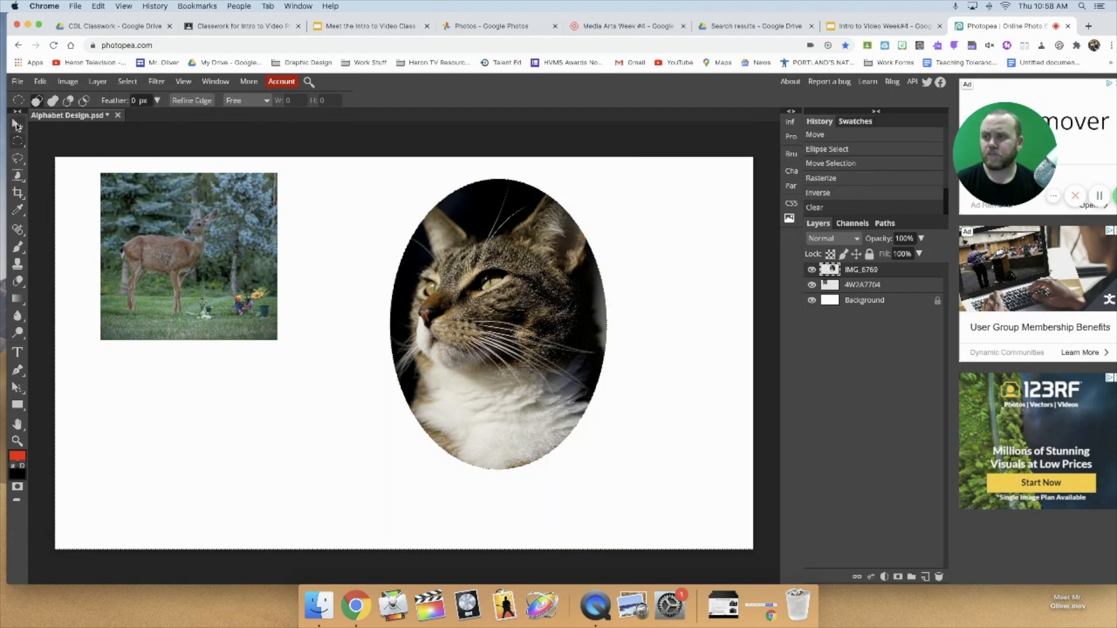
Move the elliptical cat cutout over toward the deer photo and deselect.
click(18, 125)
drag(490, 270, 377, 273)
key(ctrl+d)
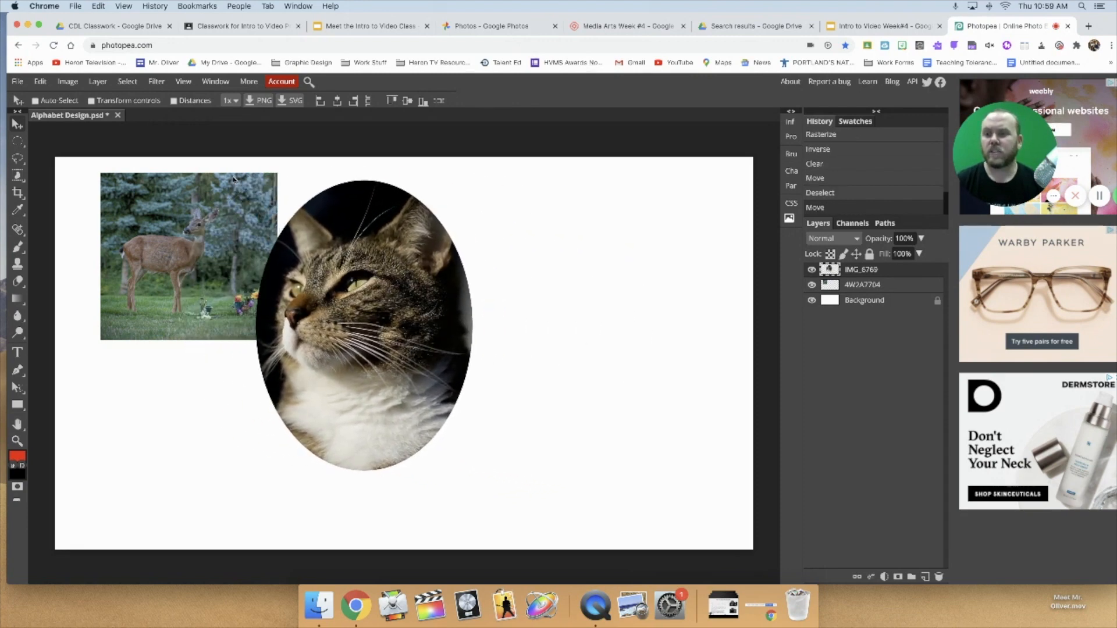
Scale the cat cutout down to about 50% with transform controls and place it just beside the deer photo.
click(91, 101)
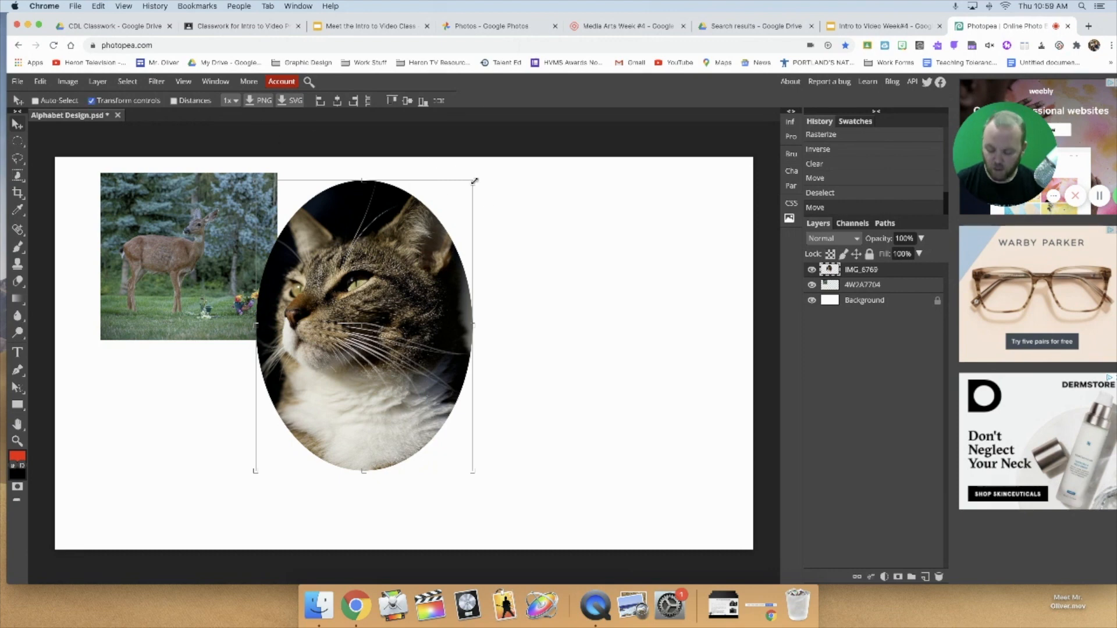
drag(472, 180, 364, 325)
drag(292, 366, 349, 265)
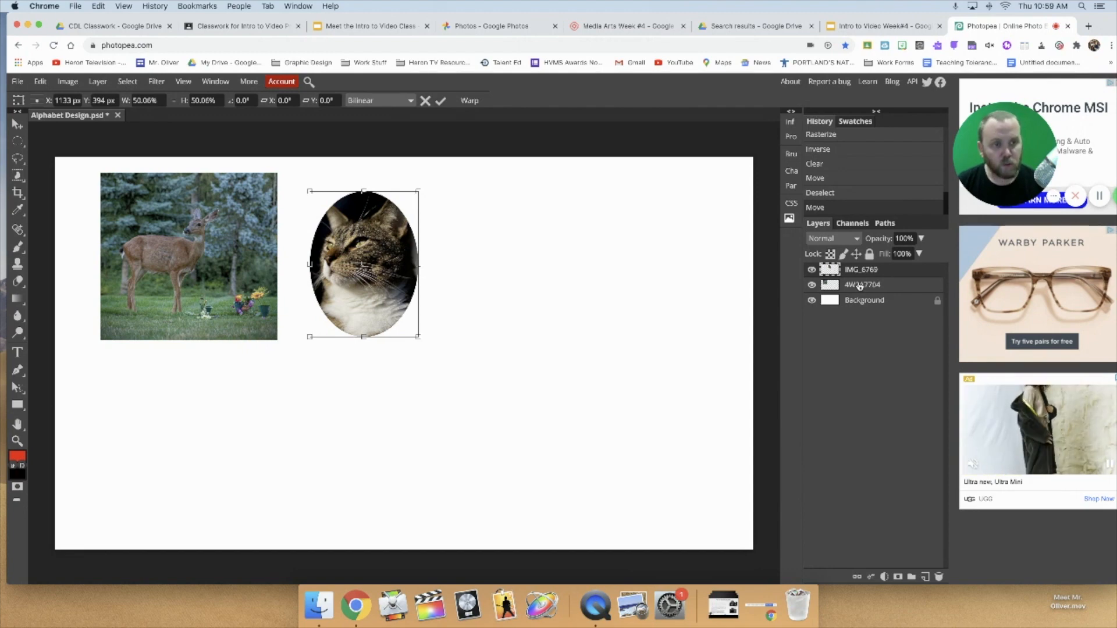
key(Return)
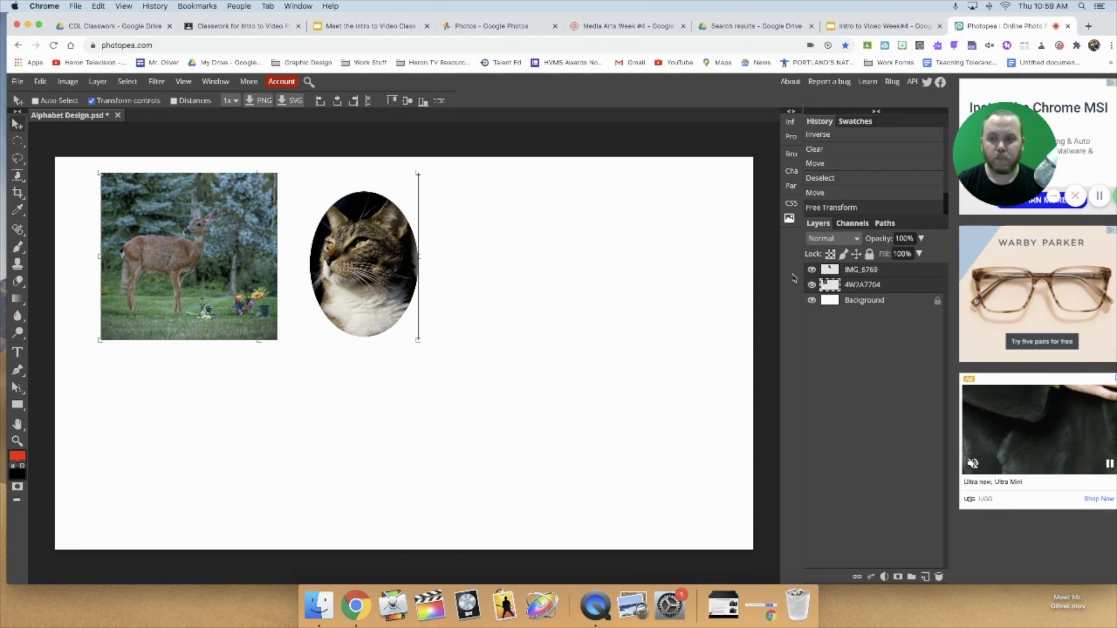
Enlarge the deer and cat layers together to about 155% width and 147% height, and shift the deer photo slightly down toward the cat.
drag(418, 340, 603, 426)
drag(551, 390, 530, 433)
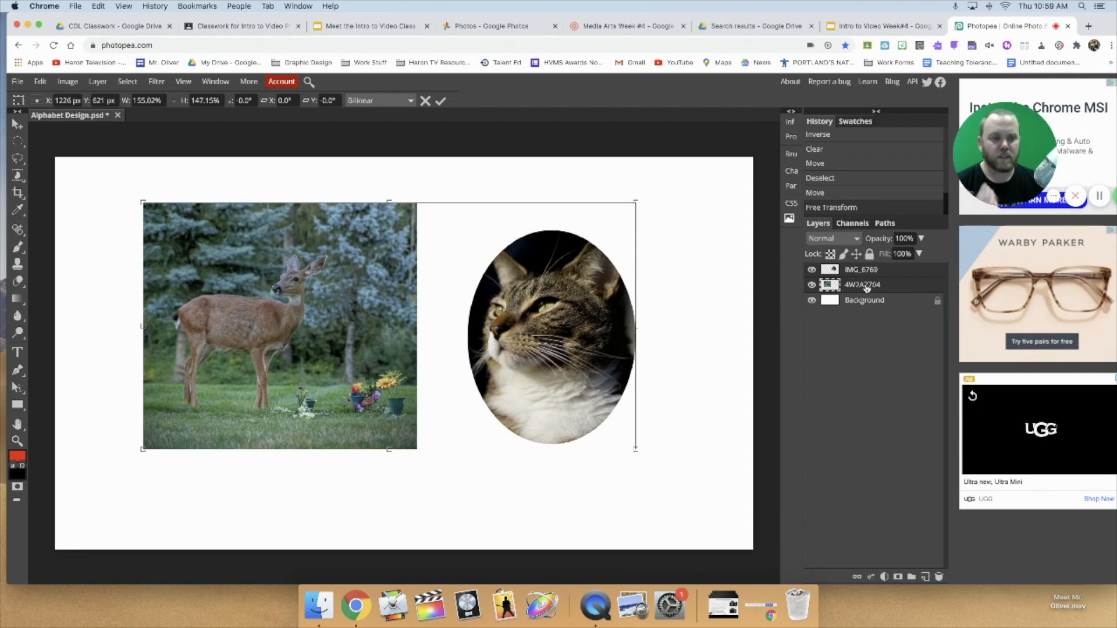
key(Return)
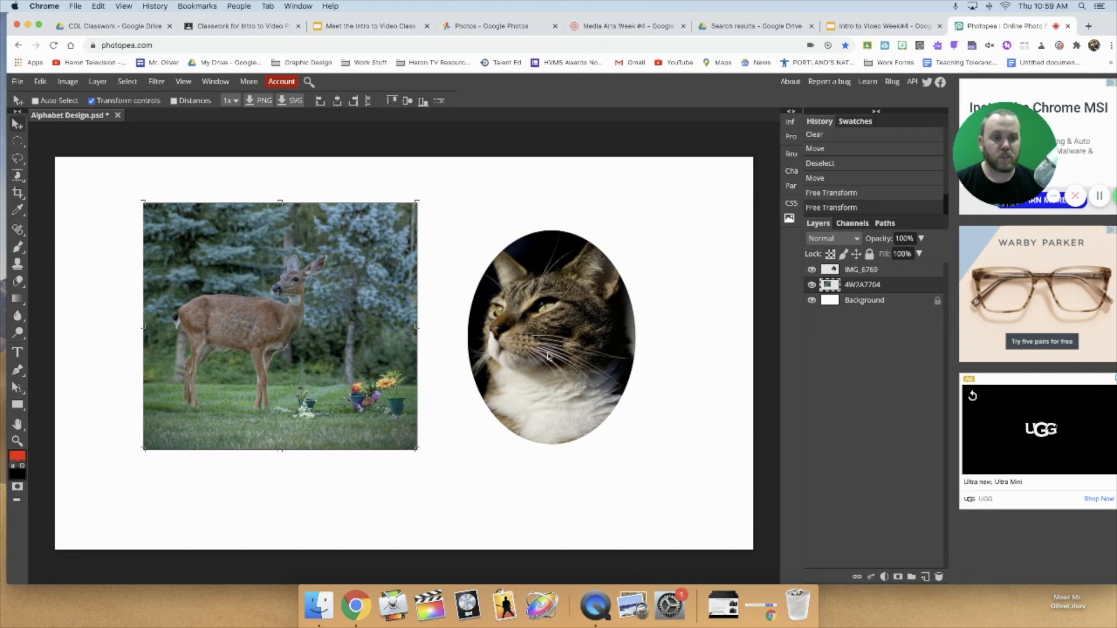
mouse_move(335, 315)
mouse_down()
mouse_move(389, 317)
mouse_move(299, 321)
mouse_move(342, 317)
mouse_up()
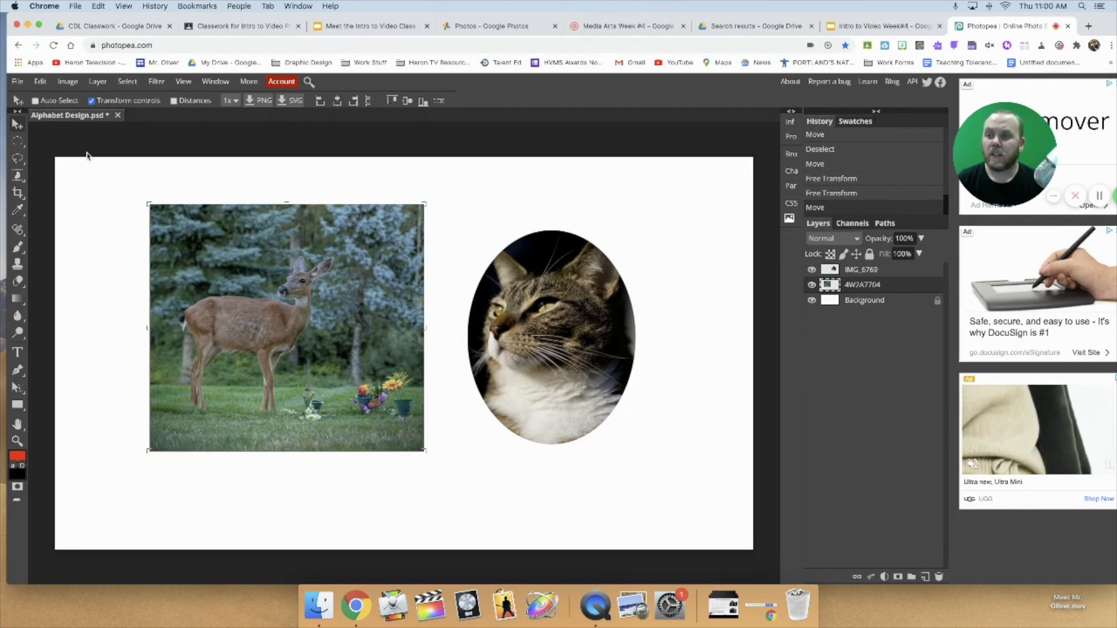
drag(284, 302, 296, 332)
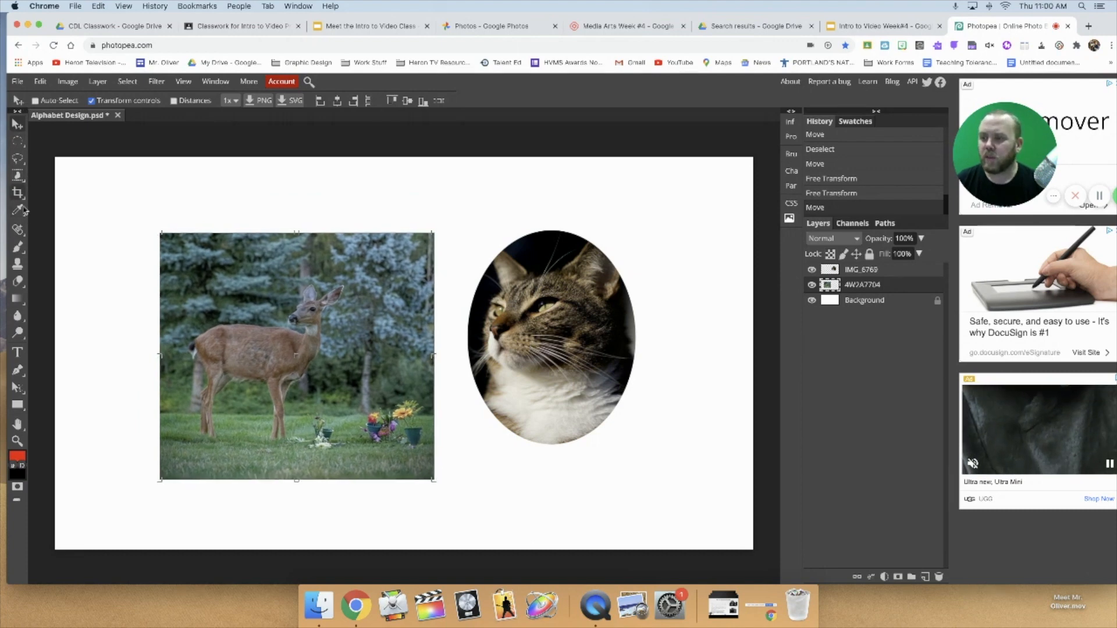
Add a wide text box above the two photos and set its text size to 75 px.
click(18, 352)
drag(110, 171, 643, 216)
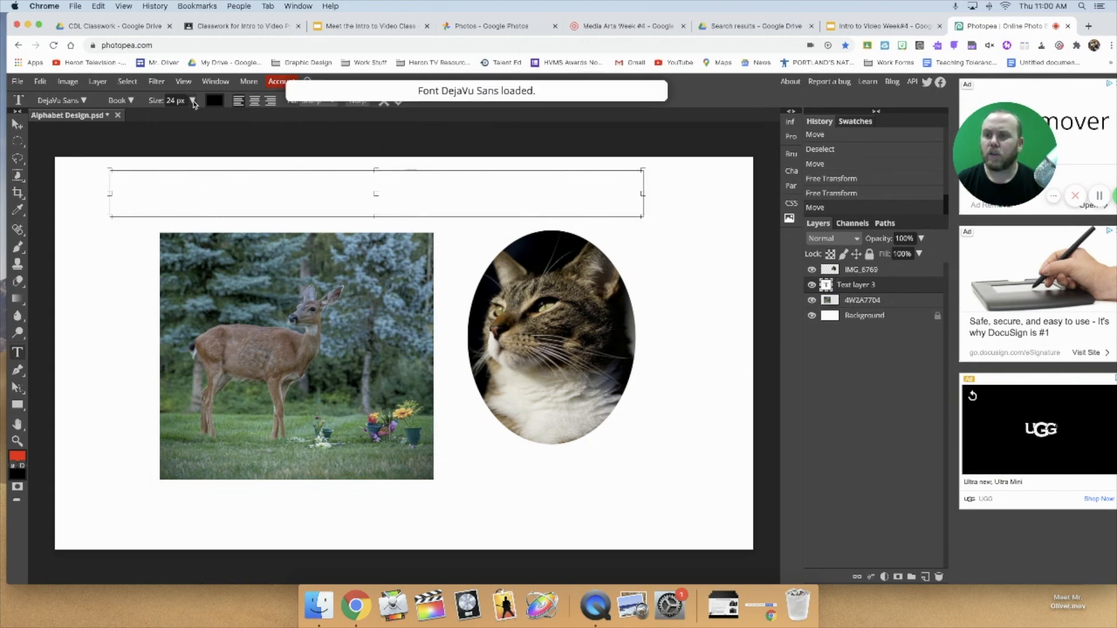
click(192, 101)
drag(172, 121, 183, 120)
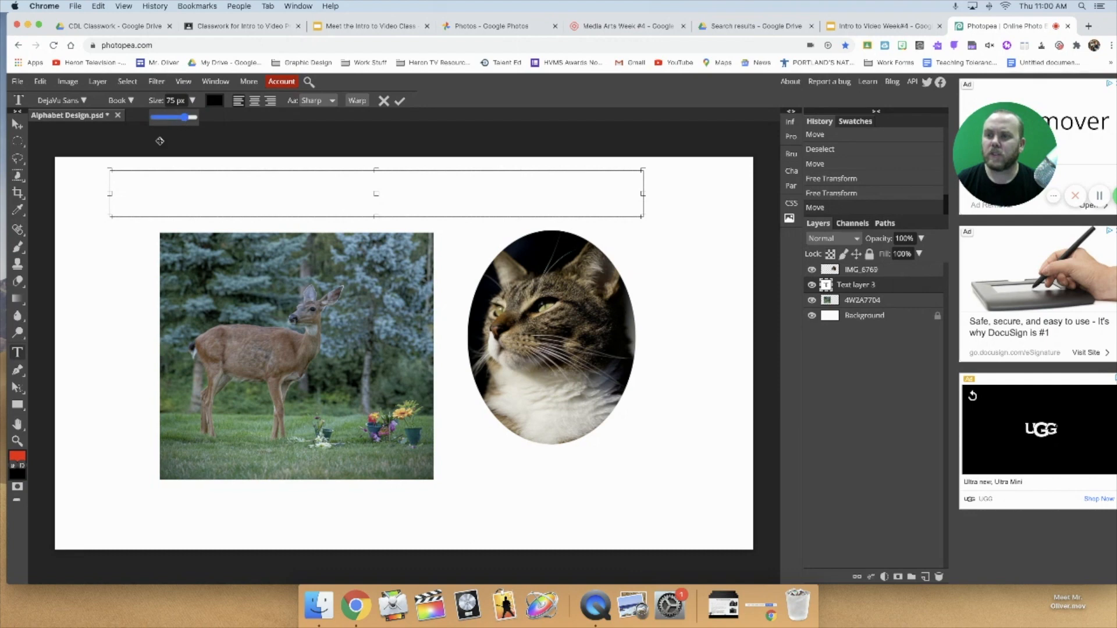
Enter the title "The Alphabet Collage" in the text box, correcting its spelling.
click(129, 190)
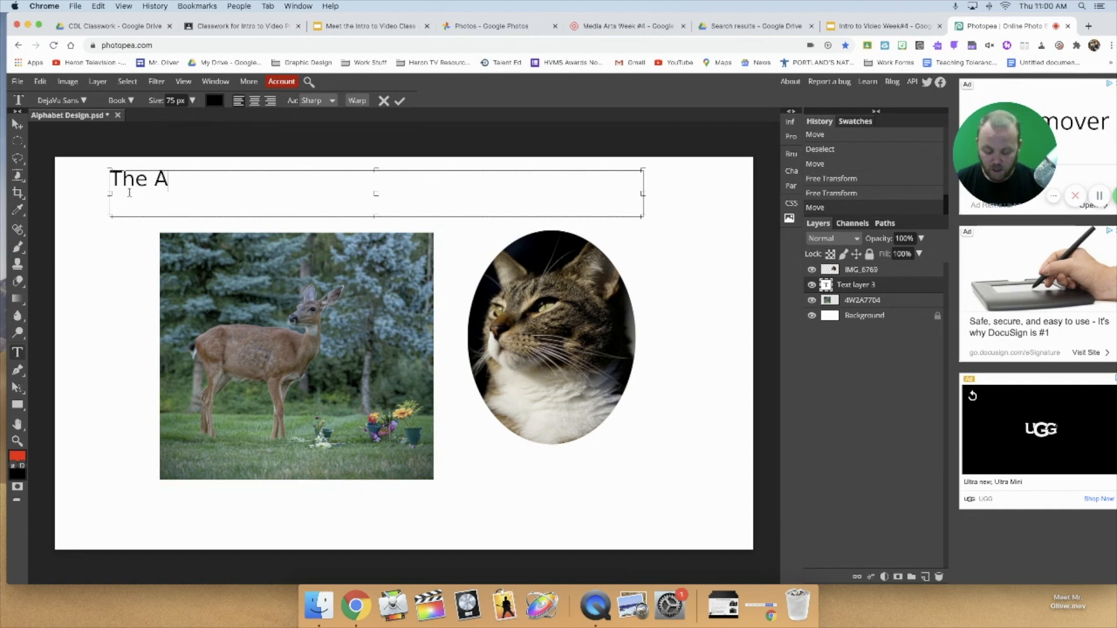
text(The Alphapbet Collage)
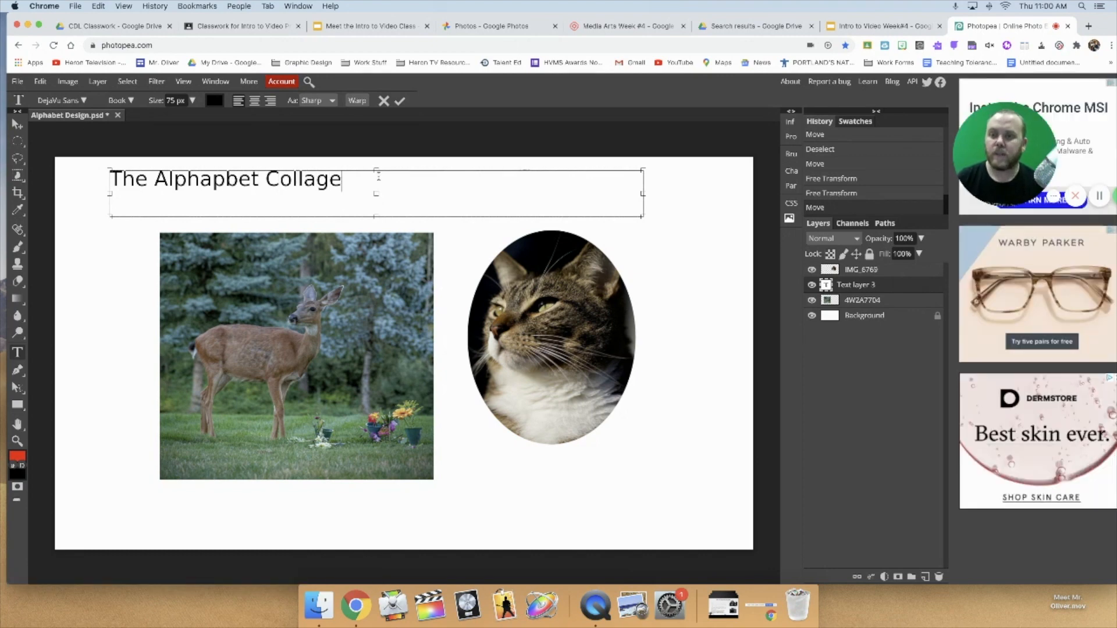
drag(344, 181, 93, 185)
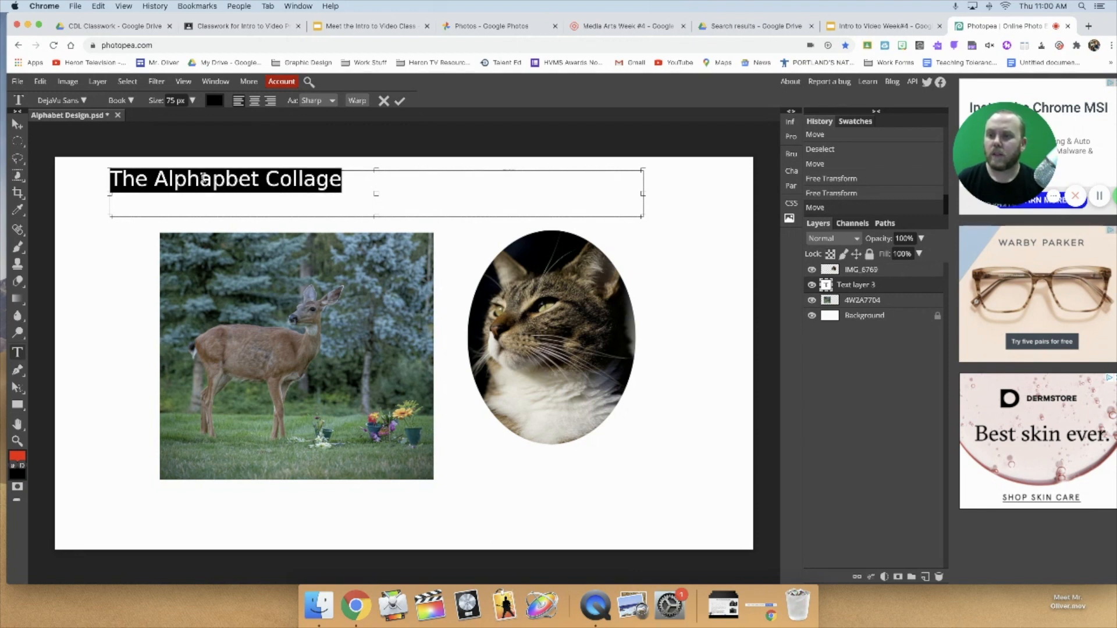
click(222, 181)
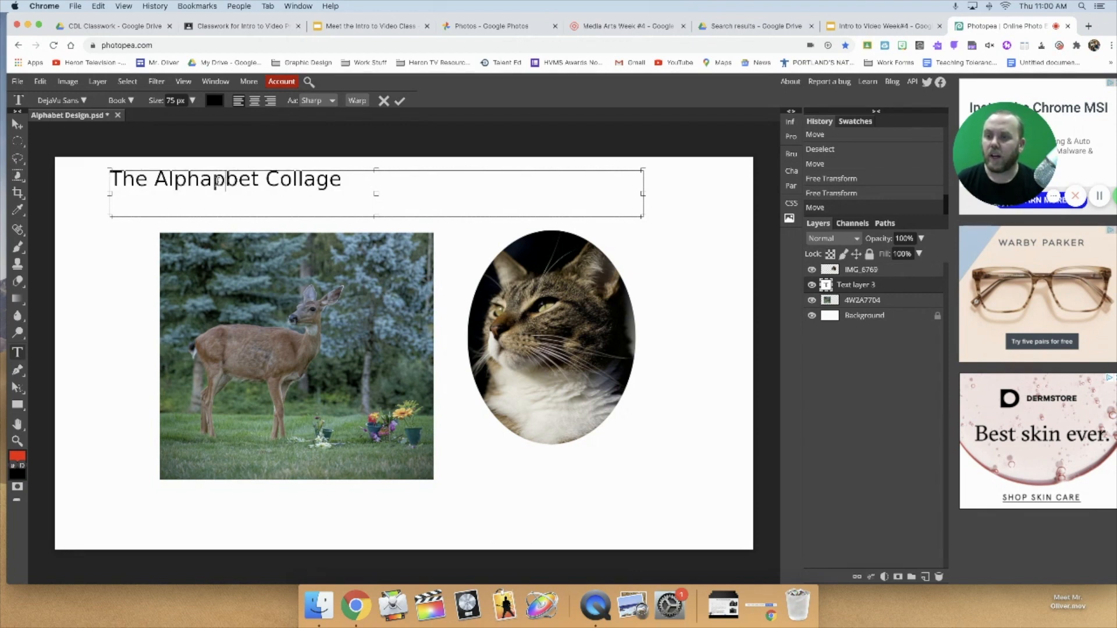
key(BackSpace)
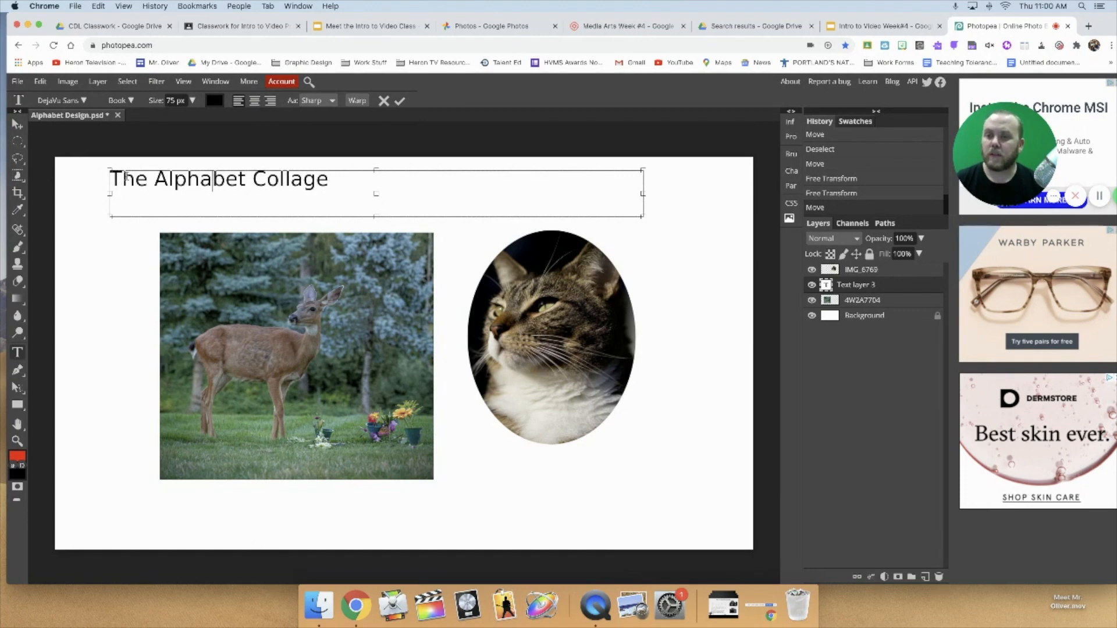
Set the whole title in the Desyrel font at 90 px.
drag(327, 179, 96, 180)
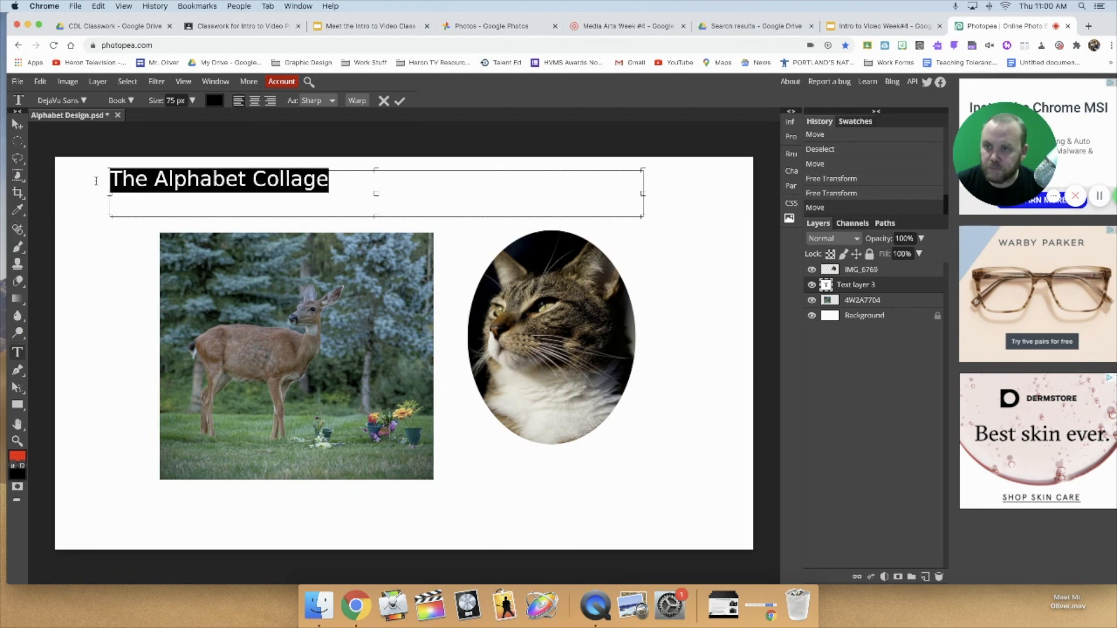
click(55, 100)
scroll(82, 319, down, 3)
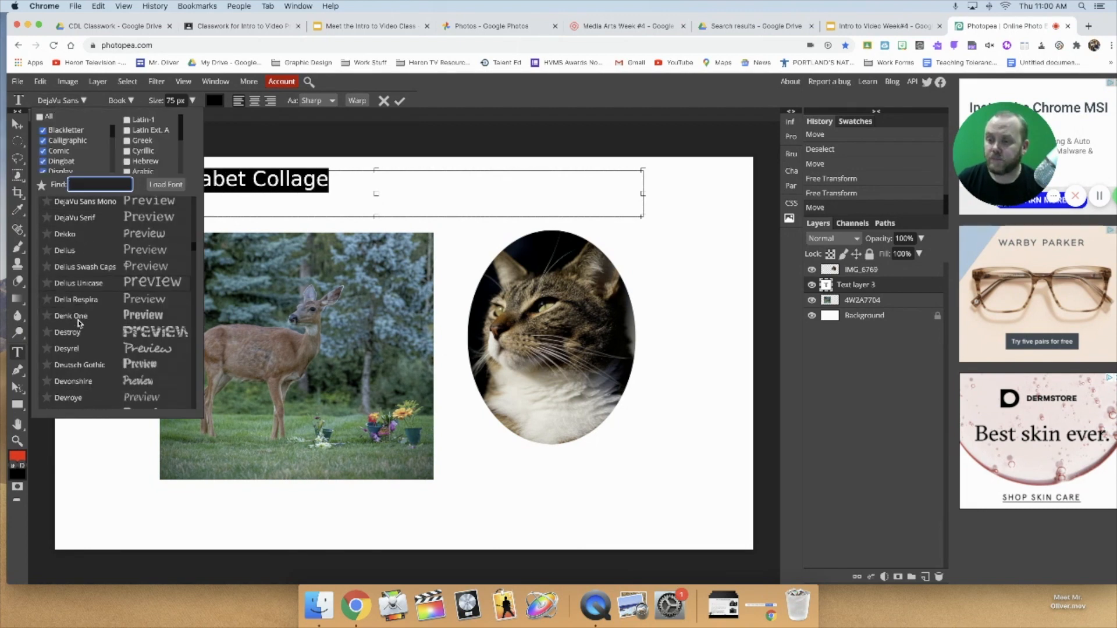
click(136, 278)
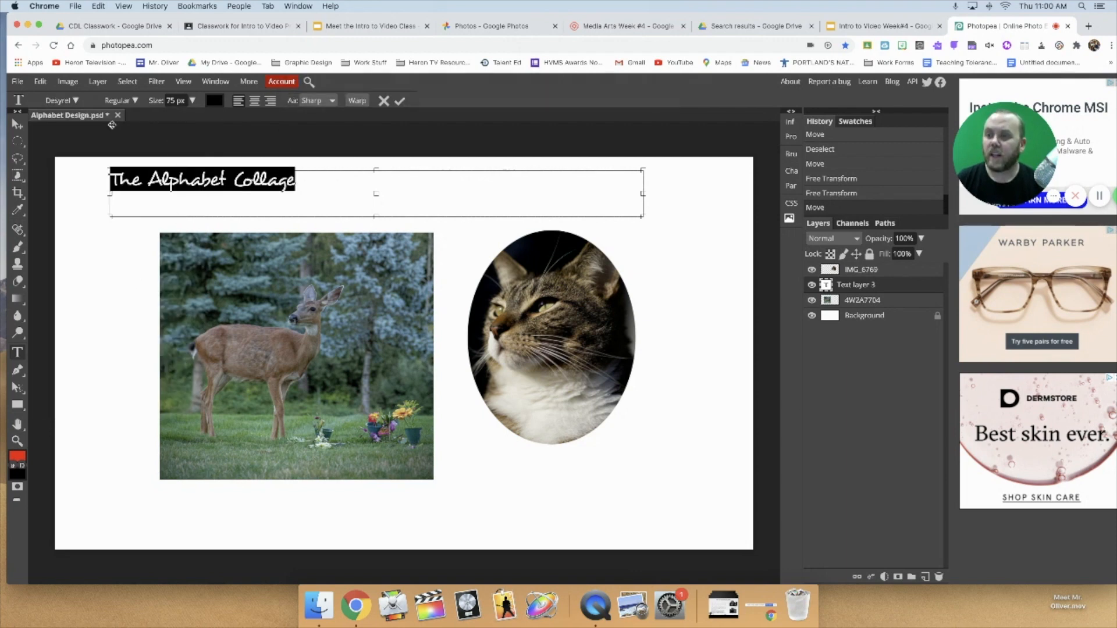
click(192, 101)
drag(186, 118, 189, 120)
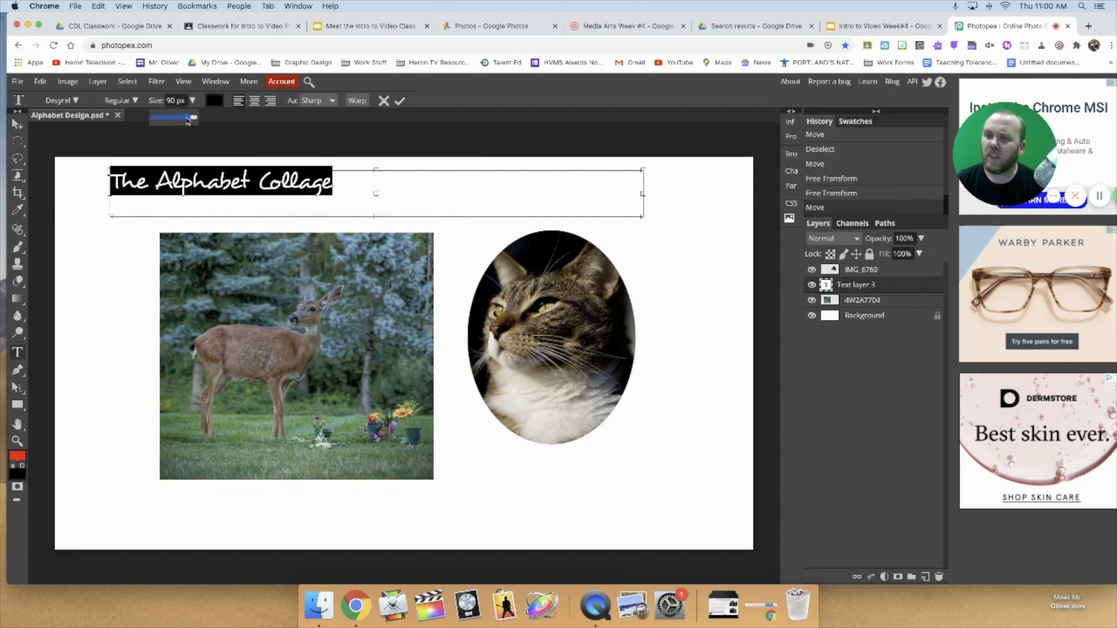
Scale the title to about 158% width and 222% height and roughly center it above the photos.
click(18, 124)
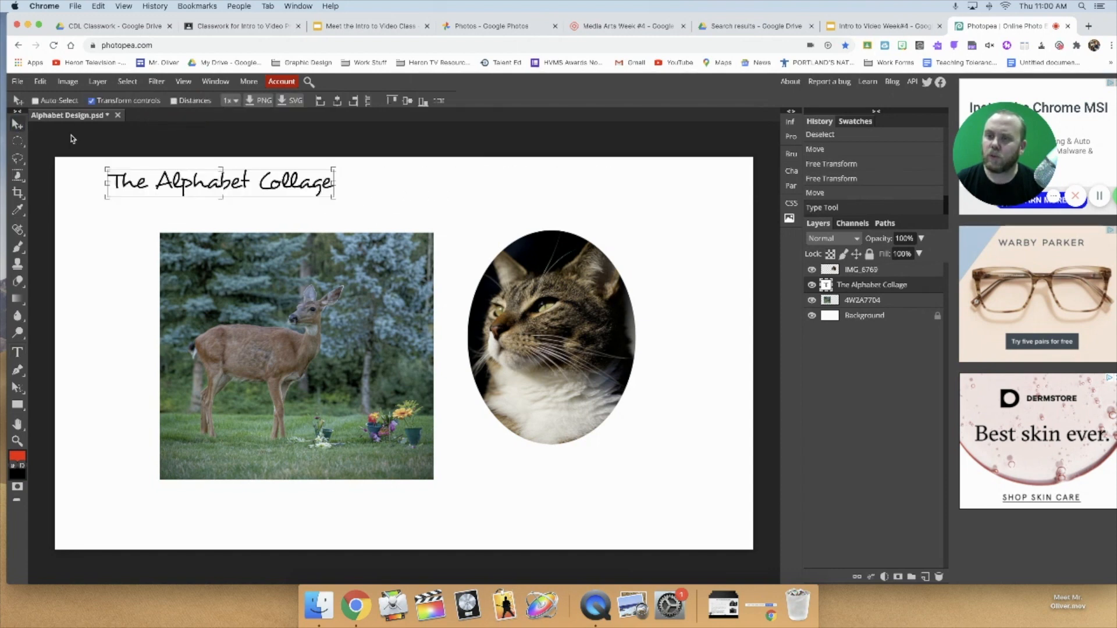
drag(334, 198, 522, 215)
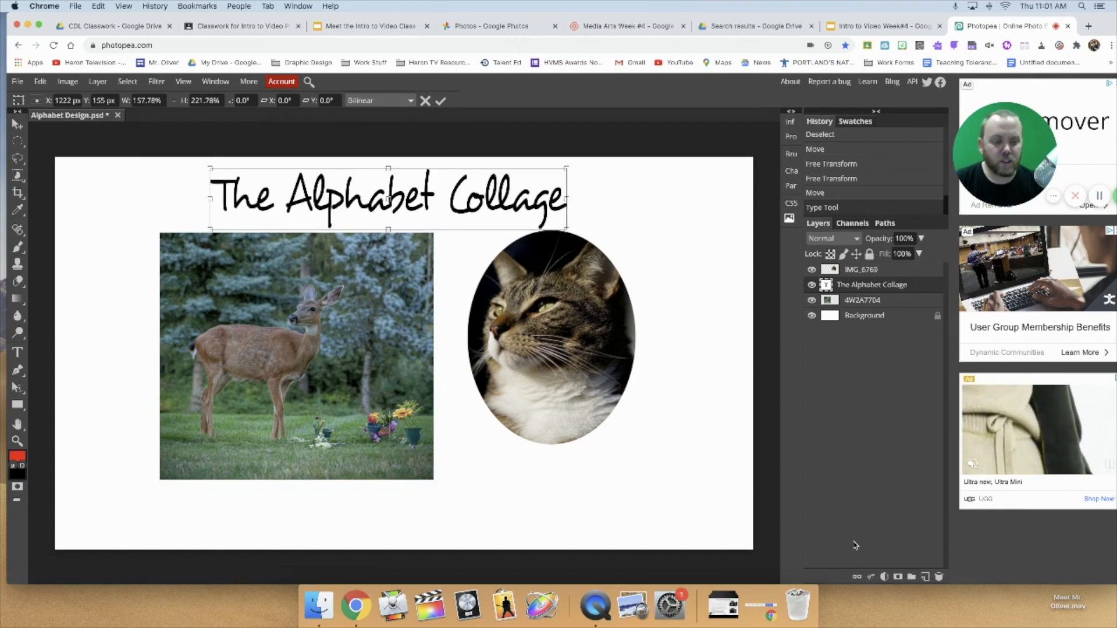
Add a red 6 px outside Stroke layer style to the title.
click(871, 576)
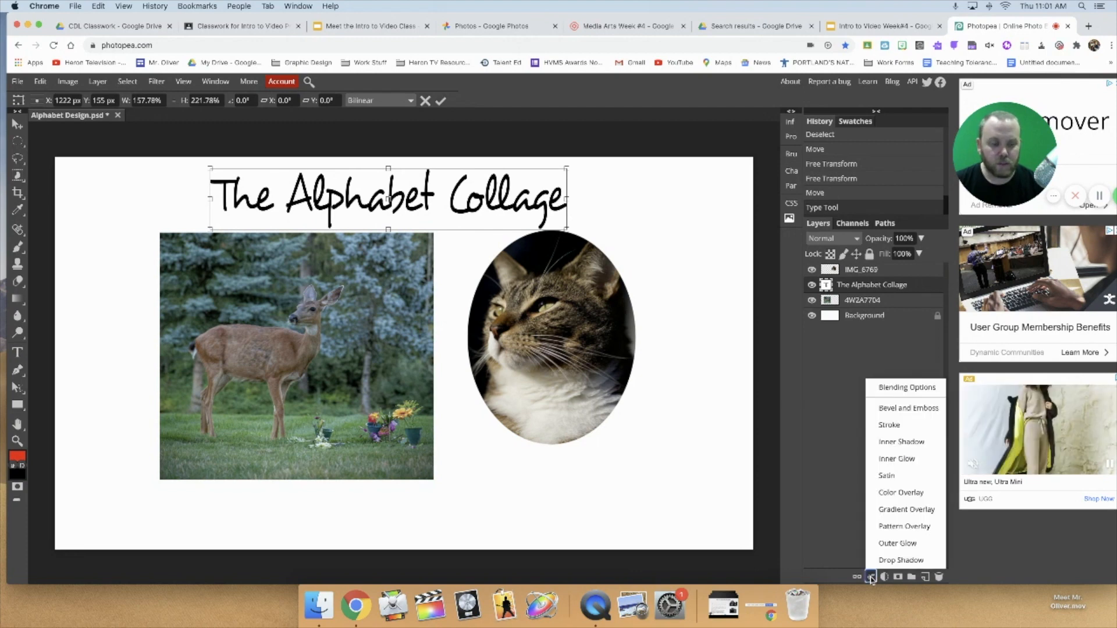
click(893, 429)
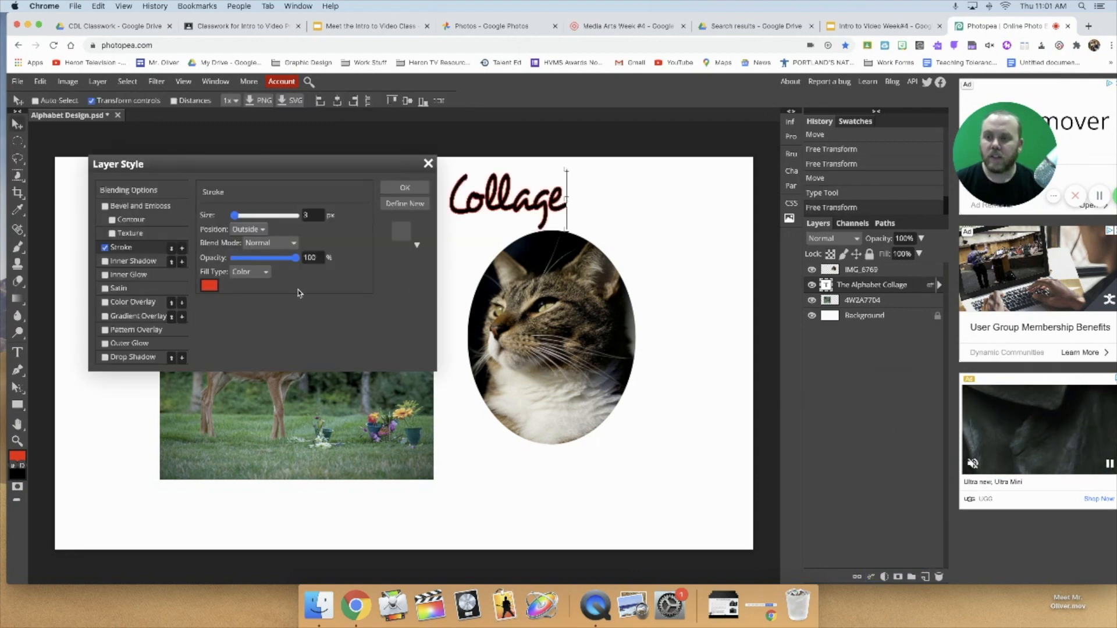
drag(223, 174, 758, 287)
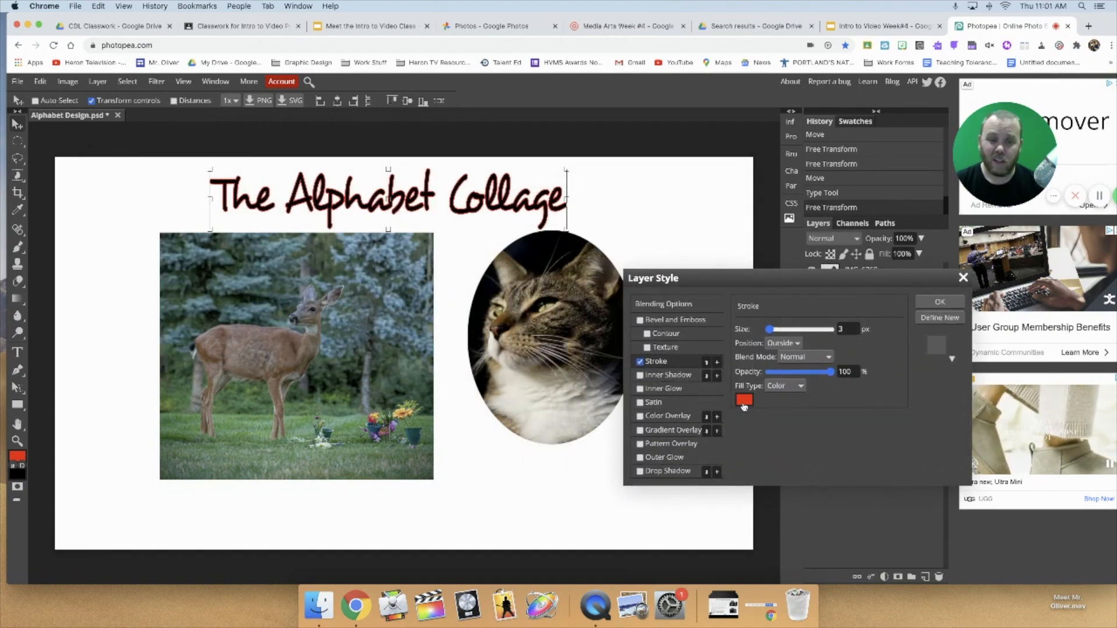
mouse_move(768, 330)
mouse_down()
mouse_move(798, 333)
mouse_move(770, 336)
mouse_up()
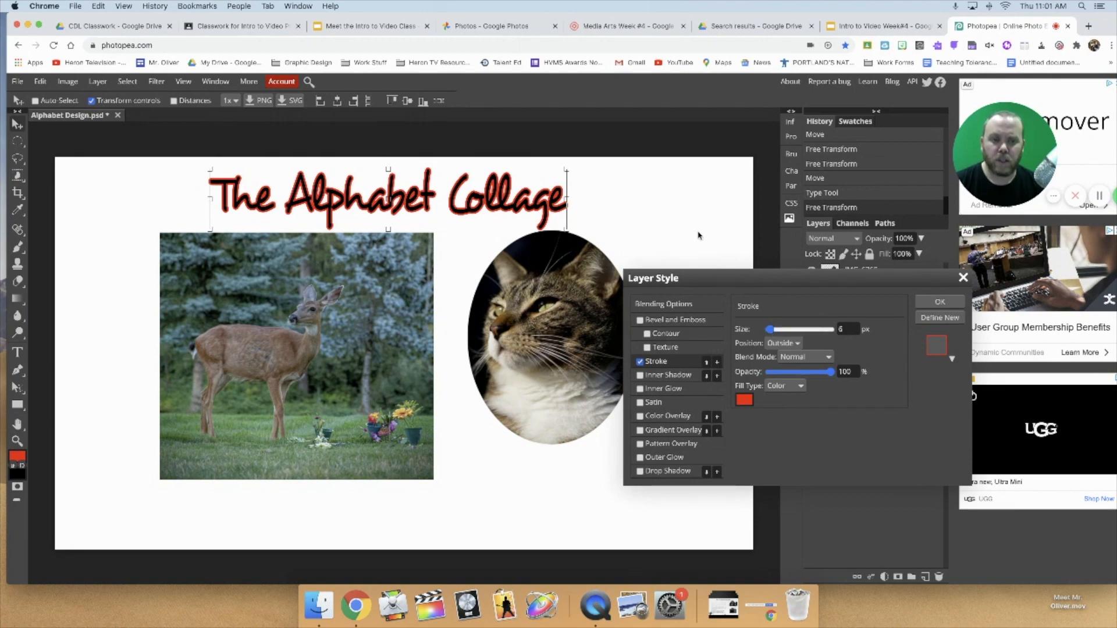
click(933, 302)
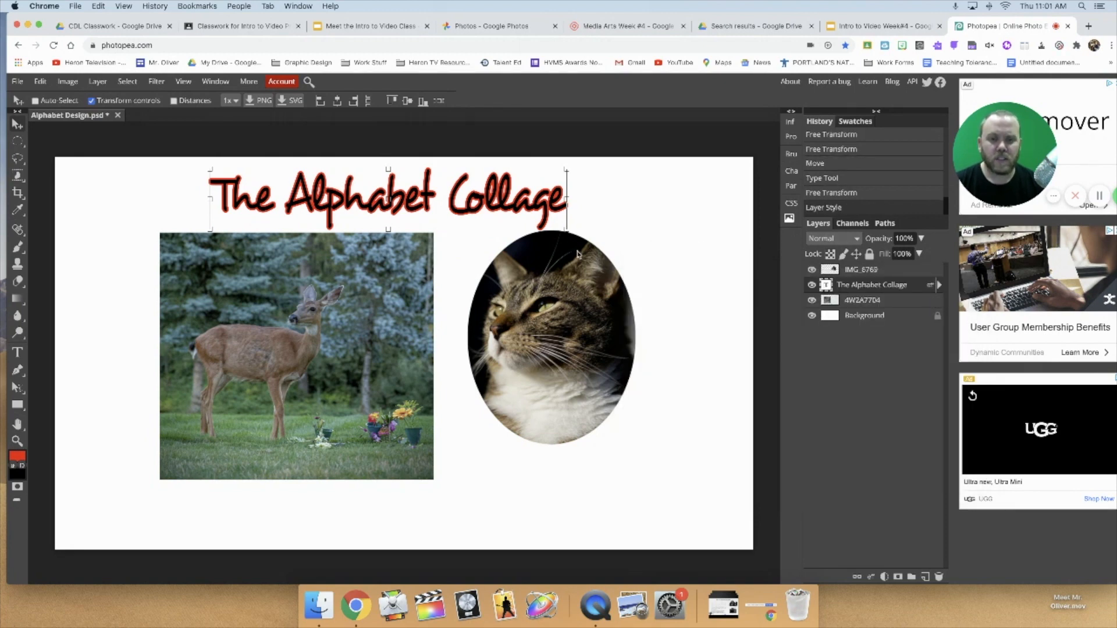
Enlarge the outlined title further and move the deer photo and cat cutout down to sit below it.
mouse_move(567, 232)
mouse_down()
mouse_move(584, 217)
mouse_move(643, 247)
mouse_move(621, 256)
mouse_move(553, 228)
mouse_up()
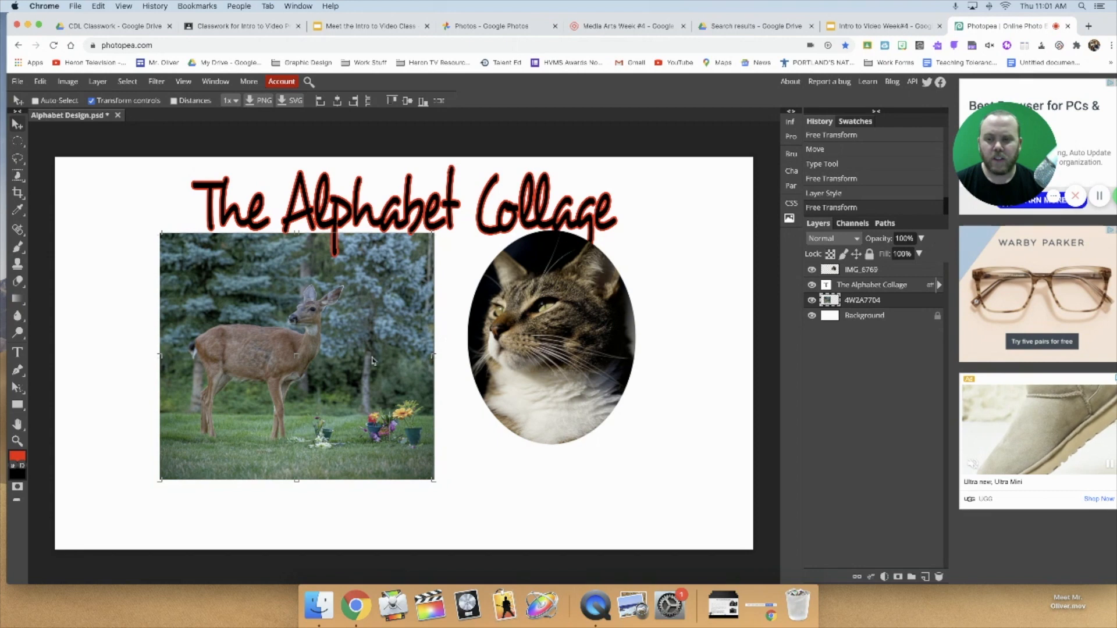
drag(372, 361, 369, 385)
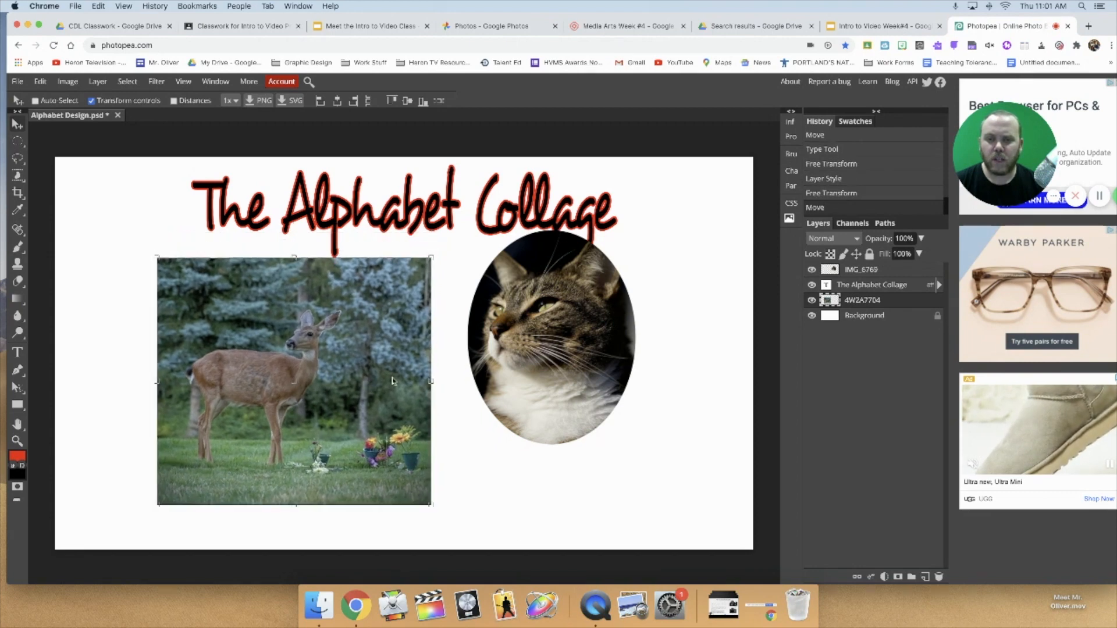
click(860, 271)
drag(528, 337, 543, 385)
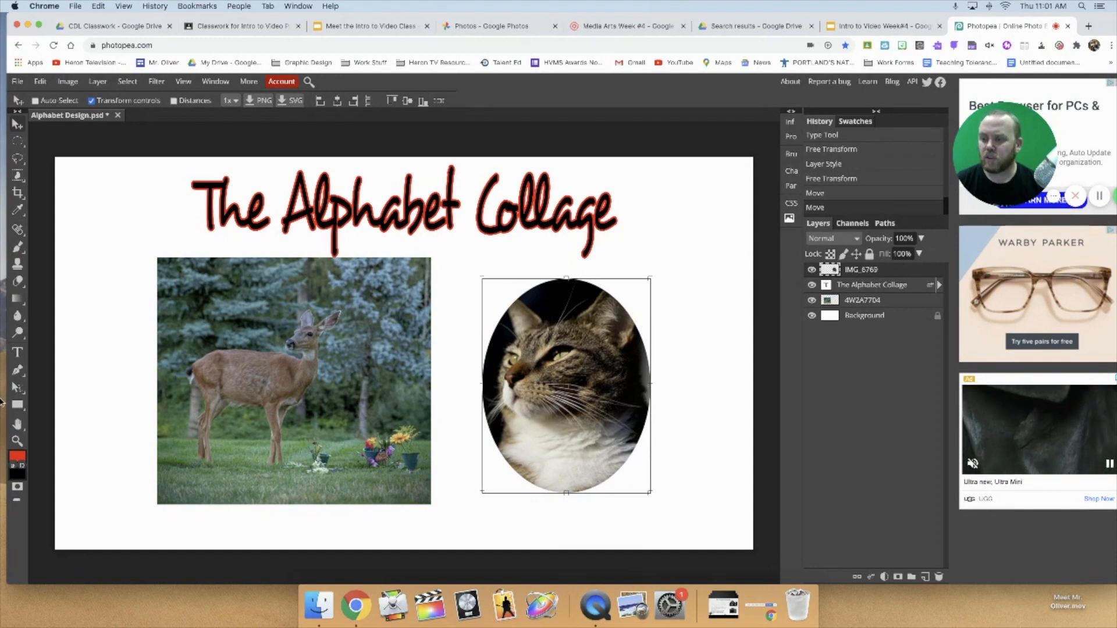
click(18, 456)
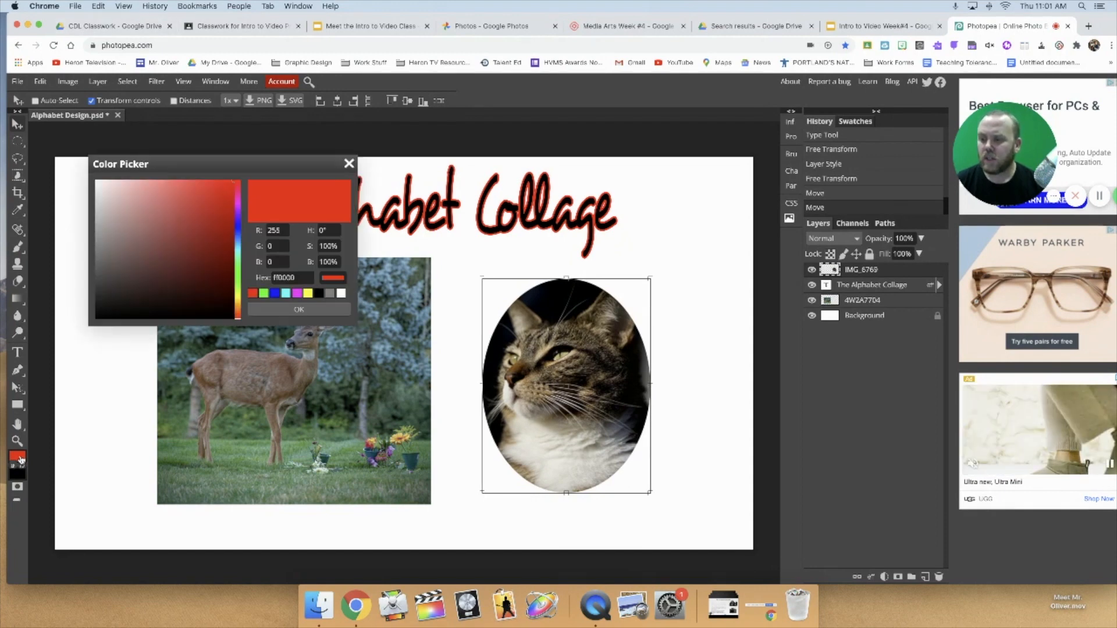
click(349, 163)
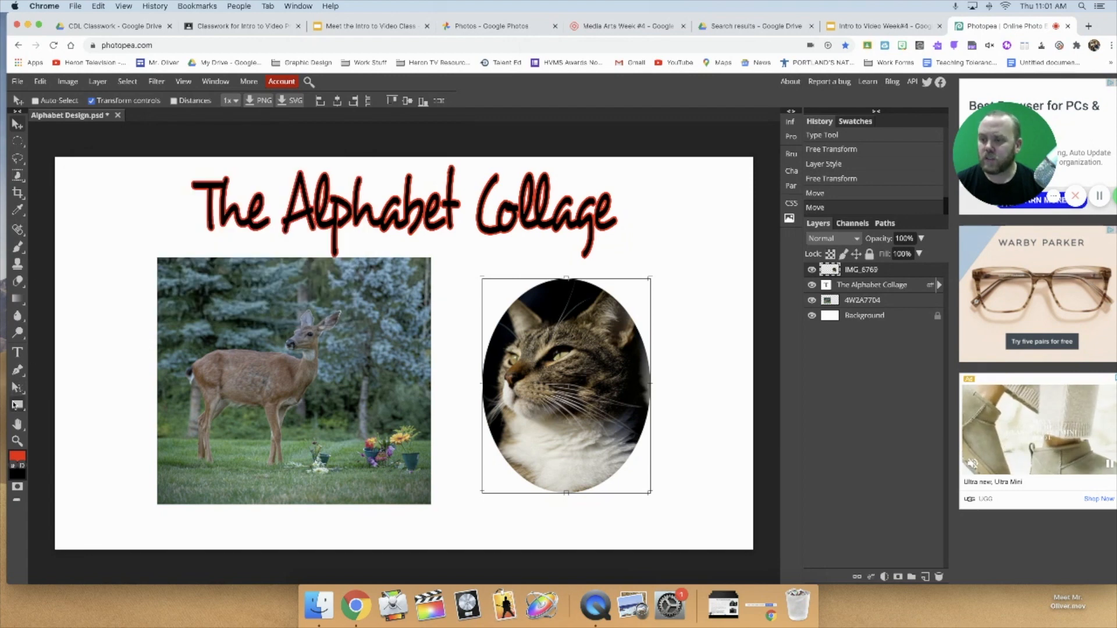
Unlock the Background layer and fill it with the current red using the Paint Bucket tool.
click(19, 302)
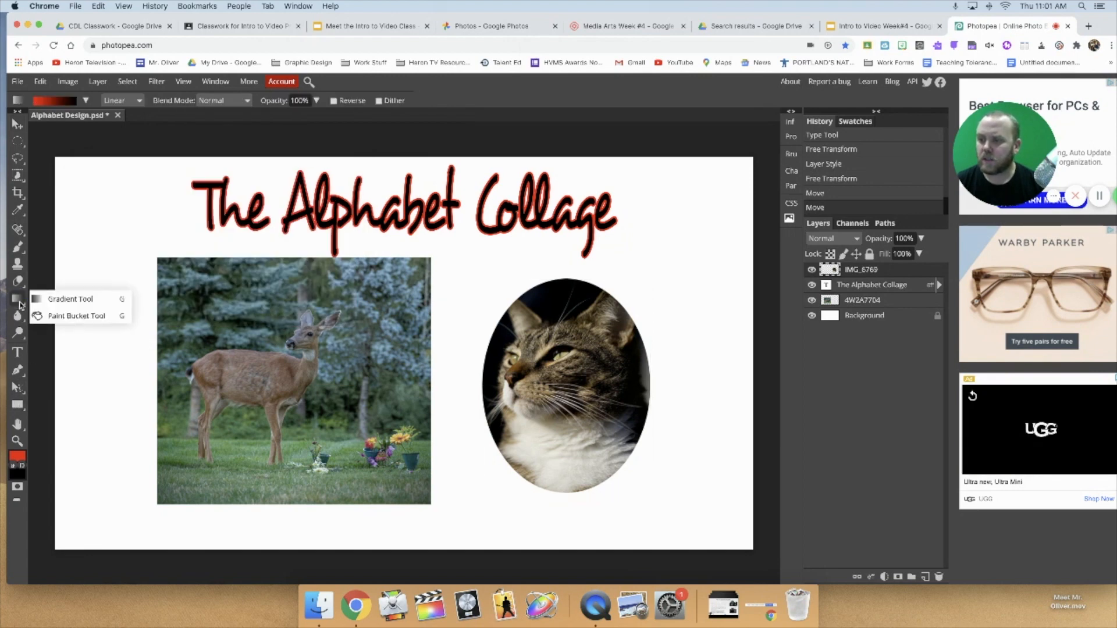
click(68, 316)
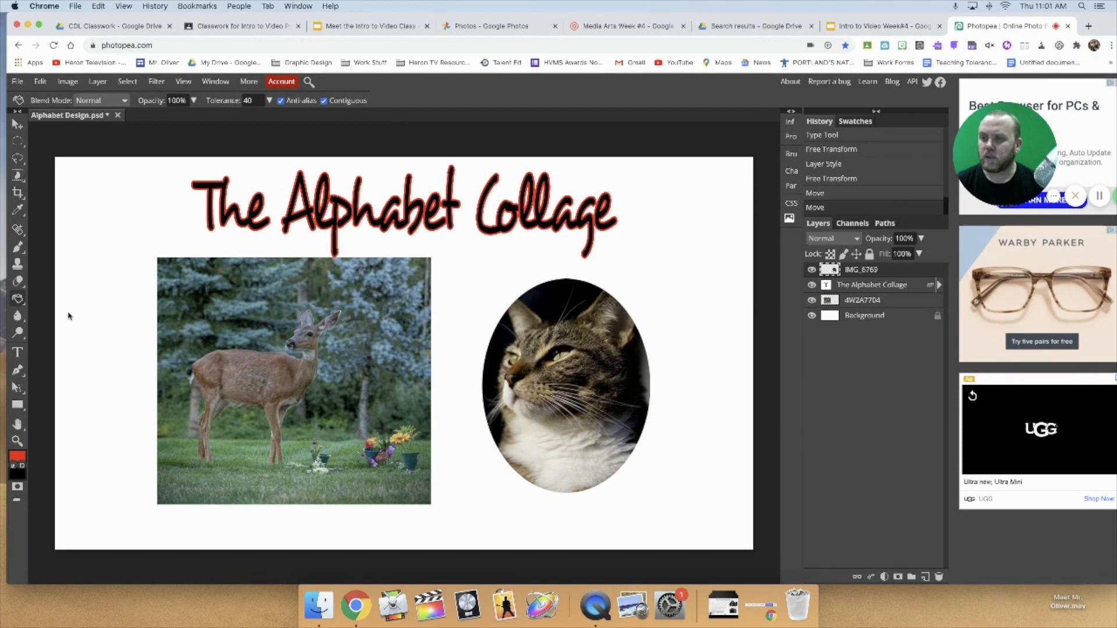
click(875, 317)
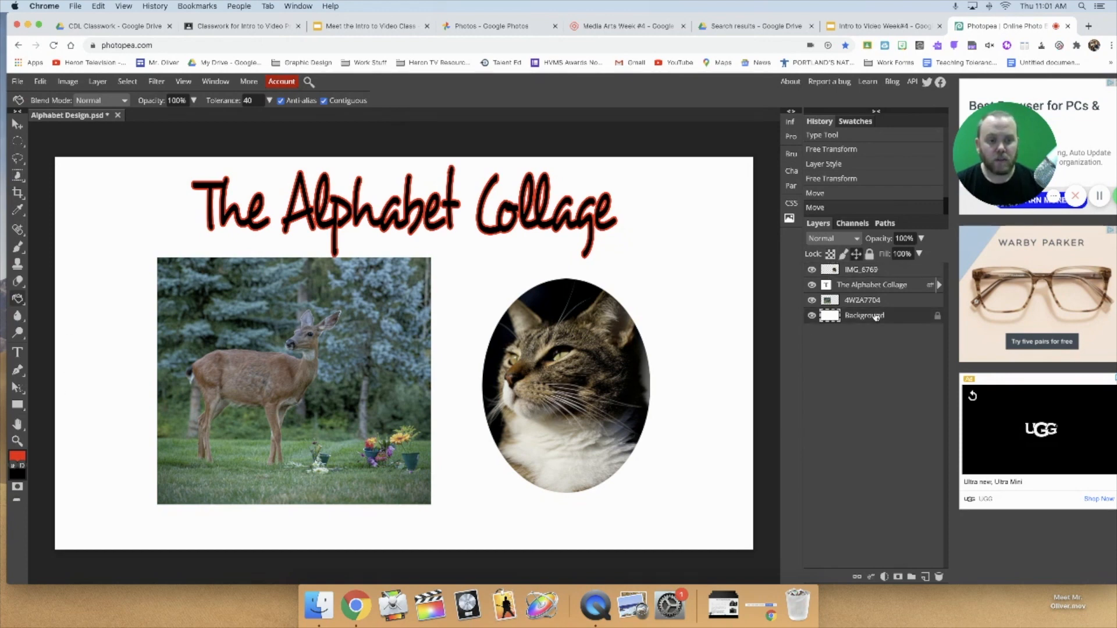
click(938, 318)
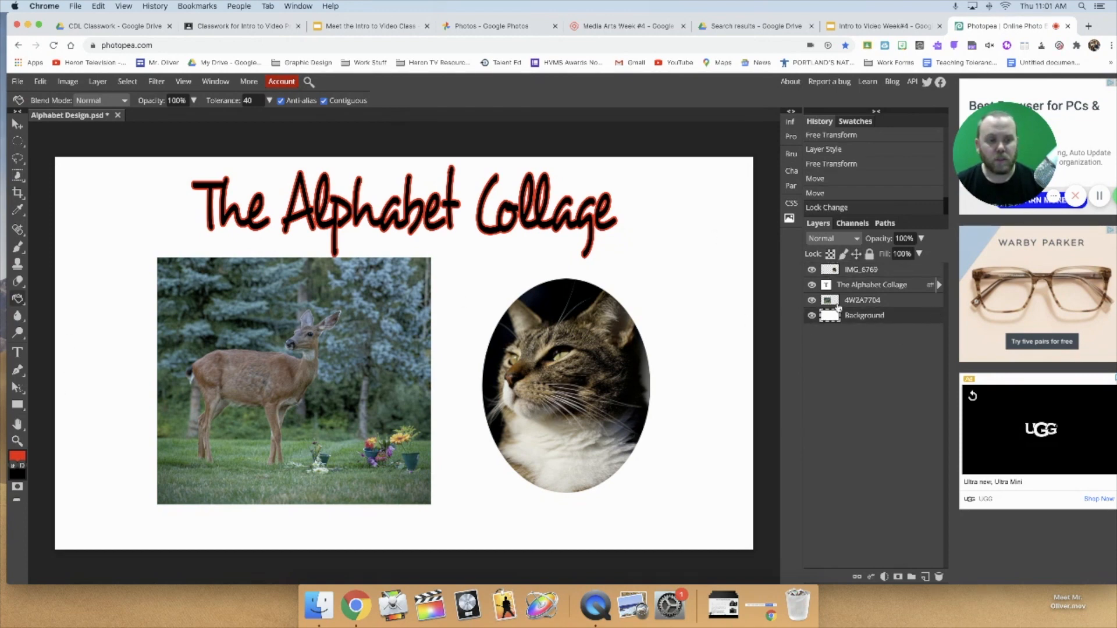
click(95, 230)
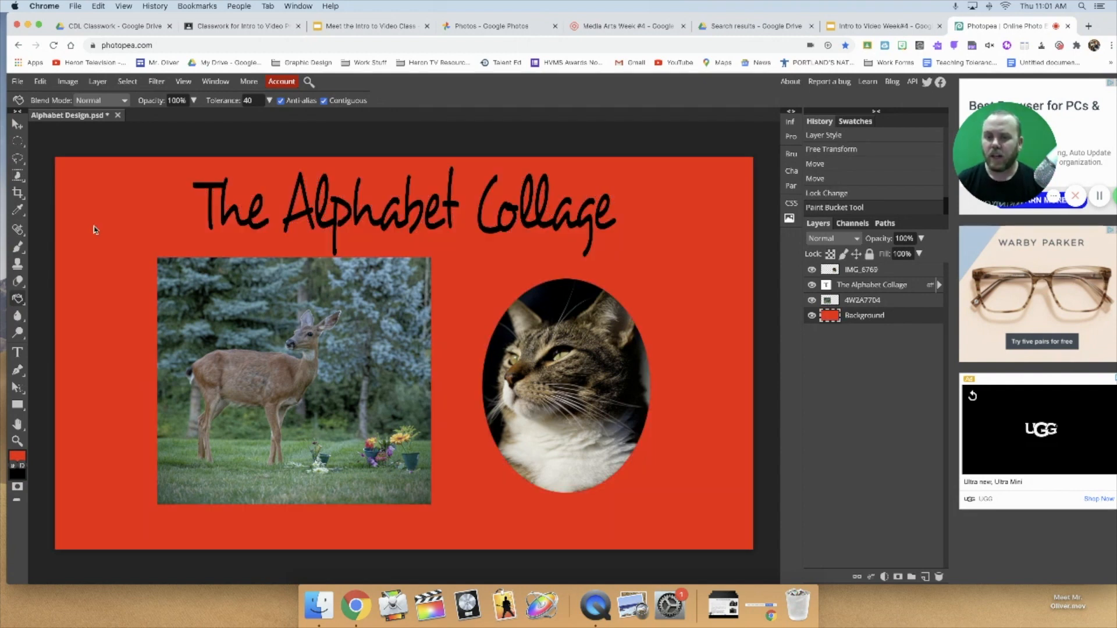
Set the foreground colour to bright green 30ff00 and fill the Background layer with it.
click(17, 461)
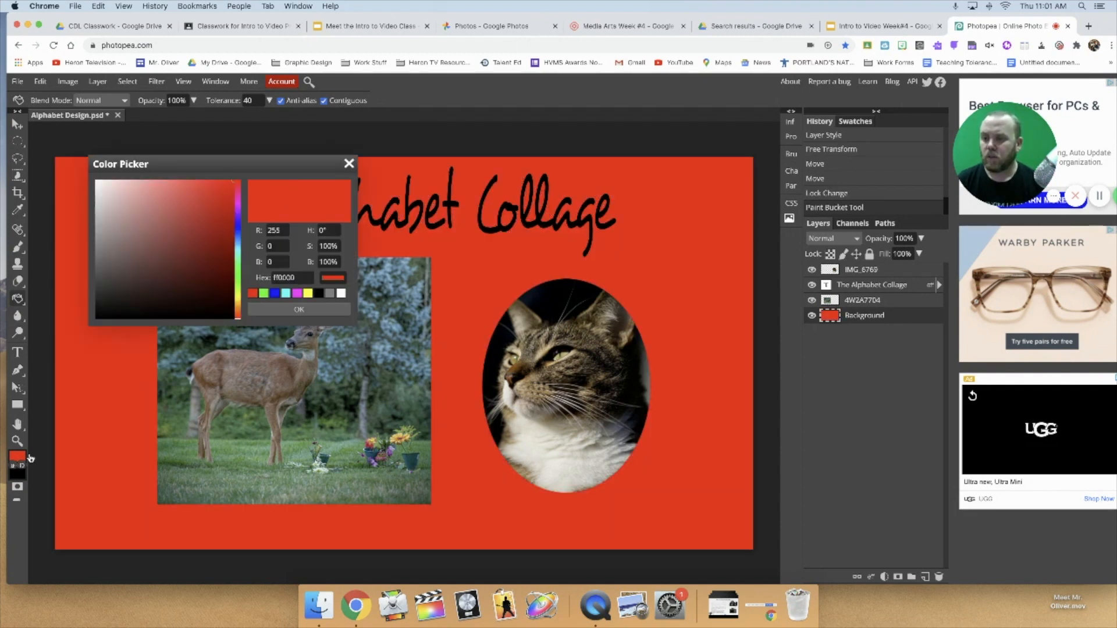
click(237, 280)
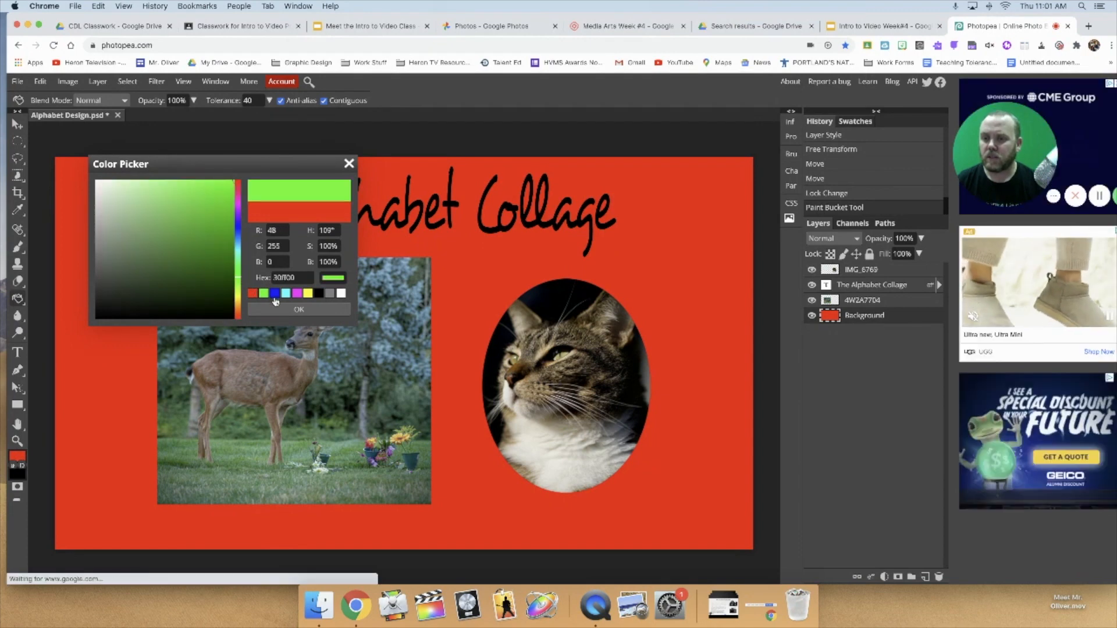
click(298, 309)
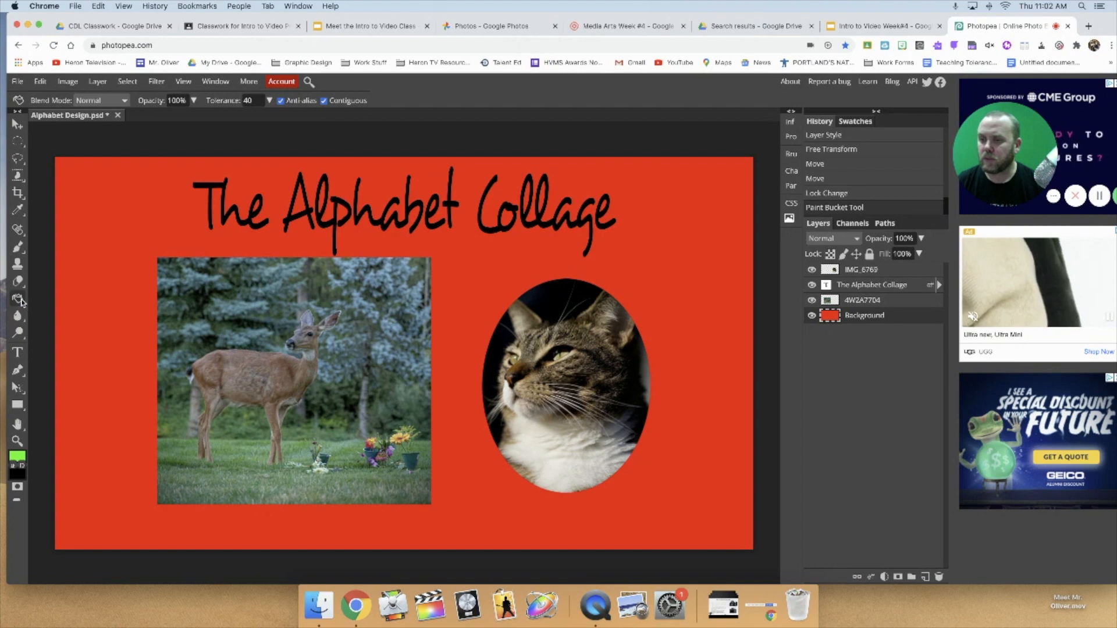
click(83, 314)
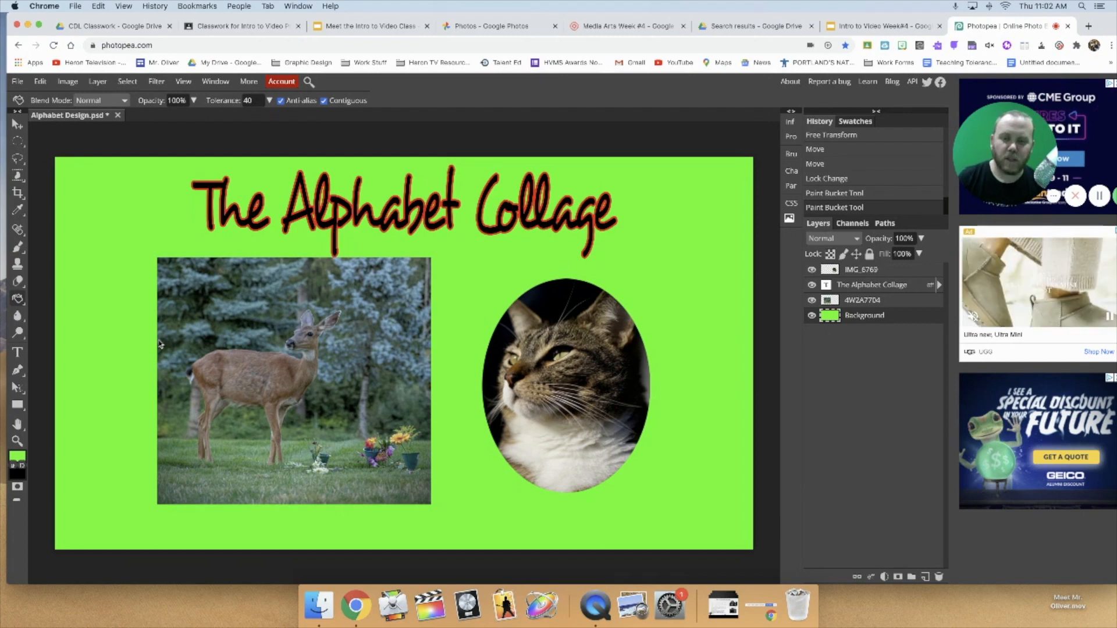
click(18, 456)
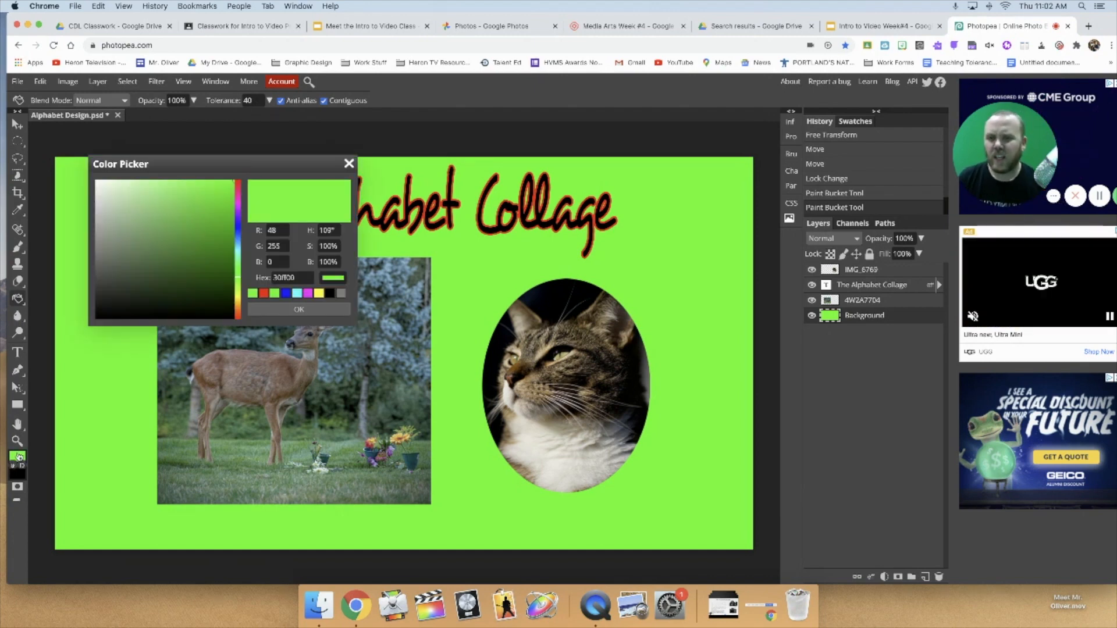
click(343, 297)
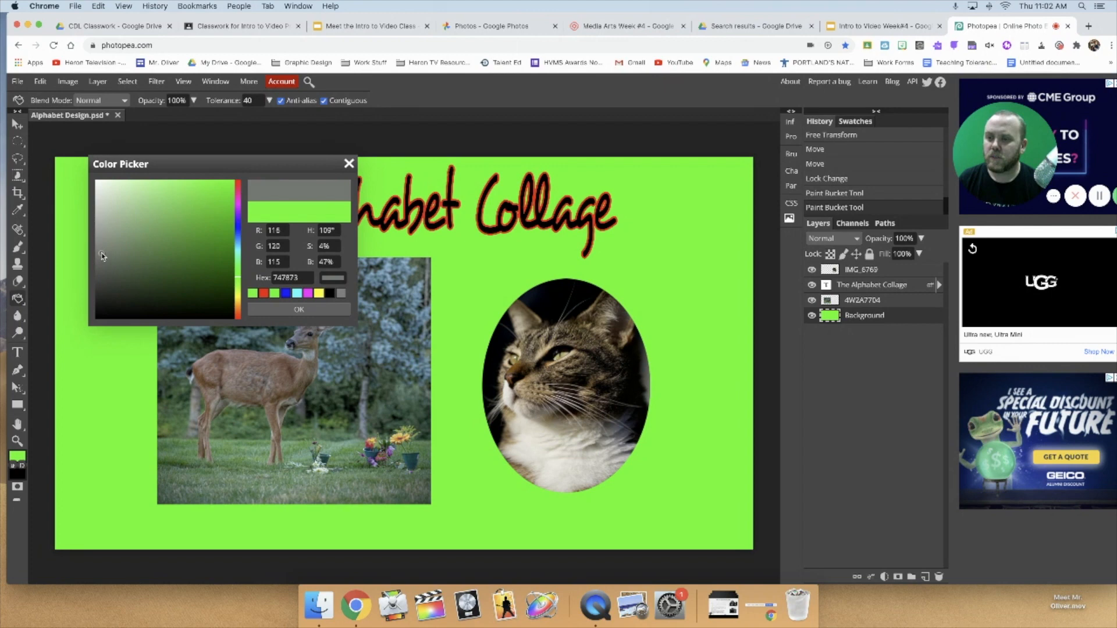
click(103, 431)
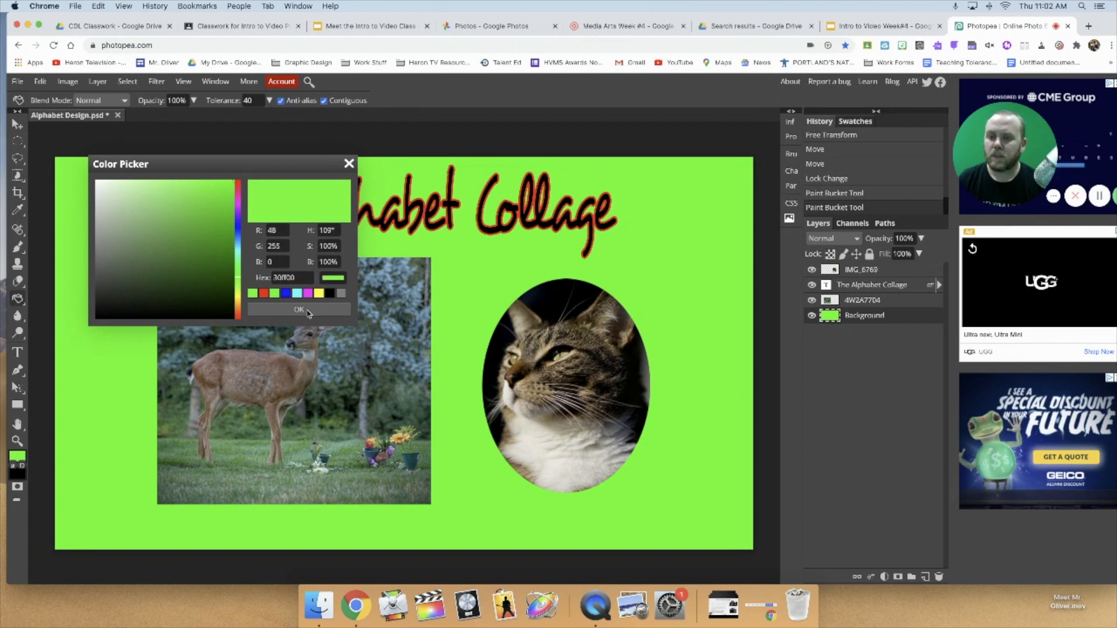
click(308, 309)
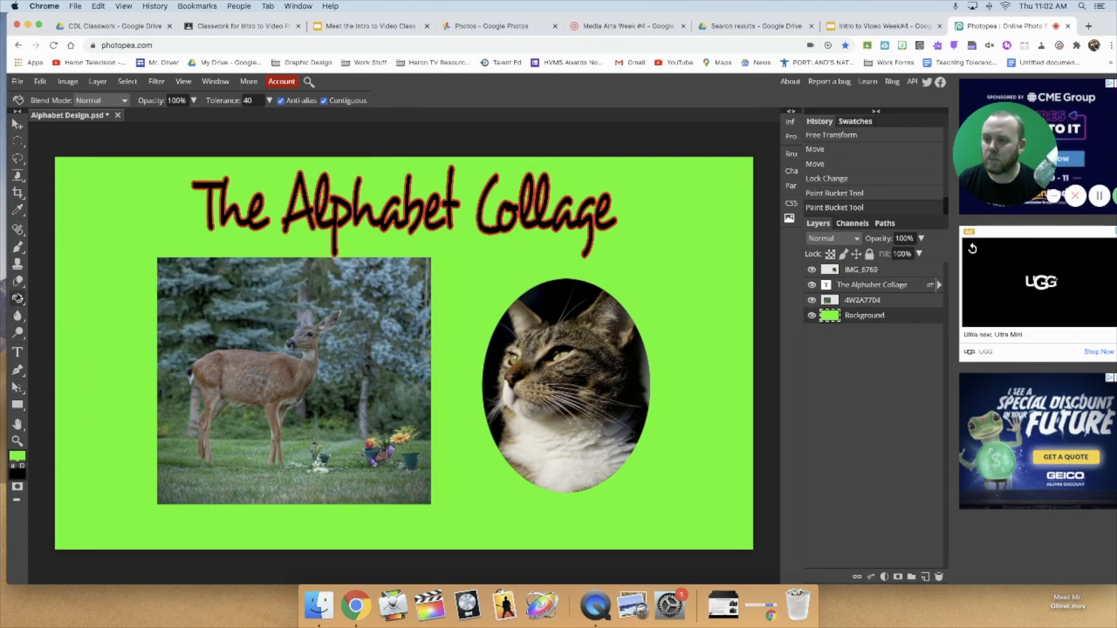
Set the foreground colour to light grey afb4ae and fill the Background layer with it.
click(20, 454)
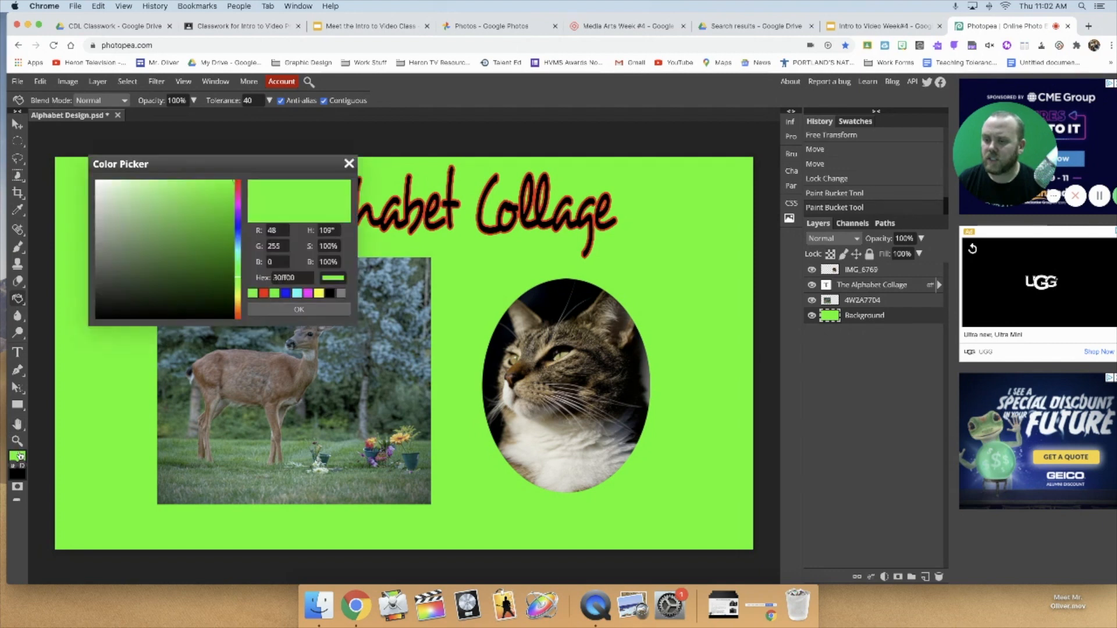
click(101, 221)
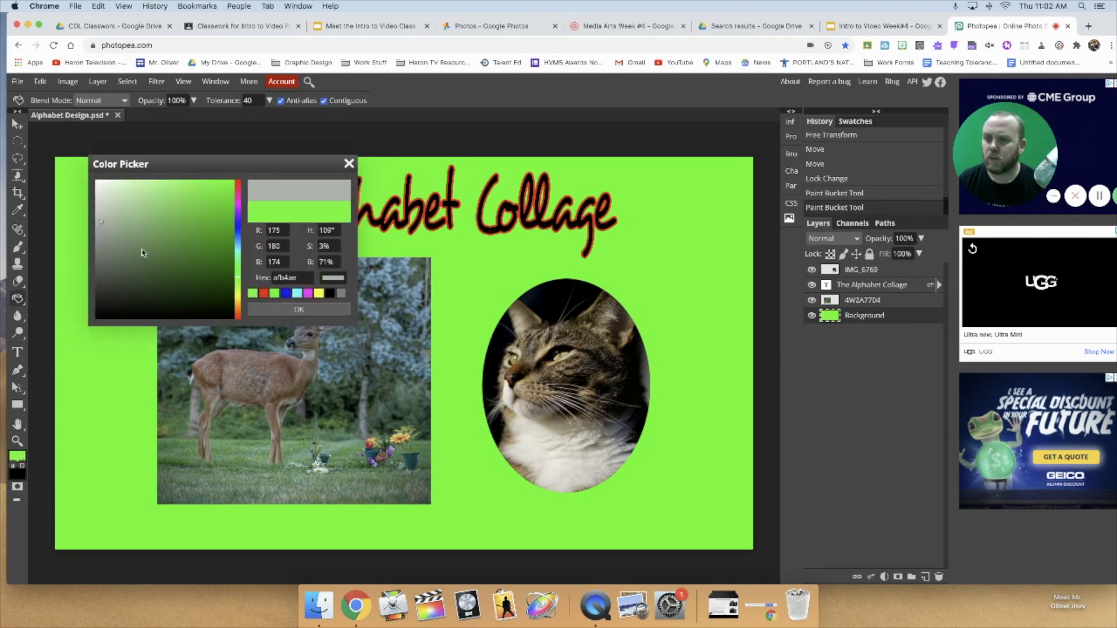
click(281, 307)
click(100, 347)
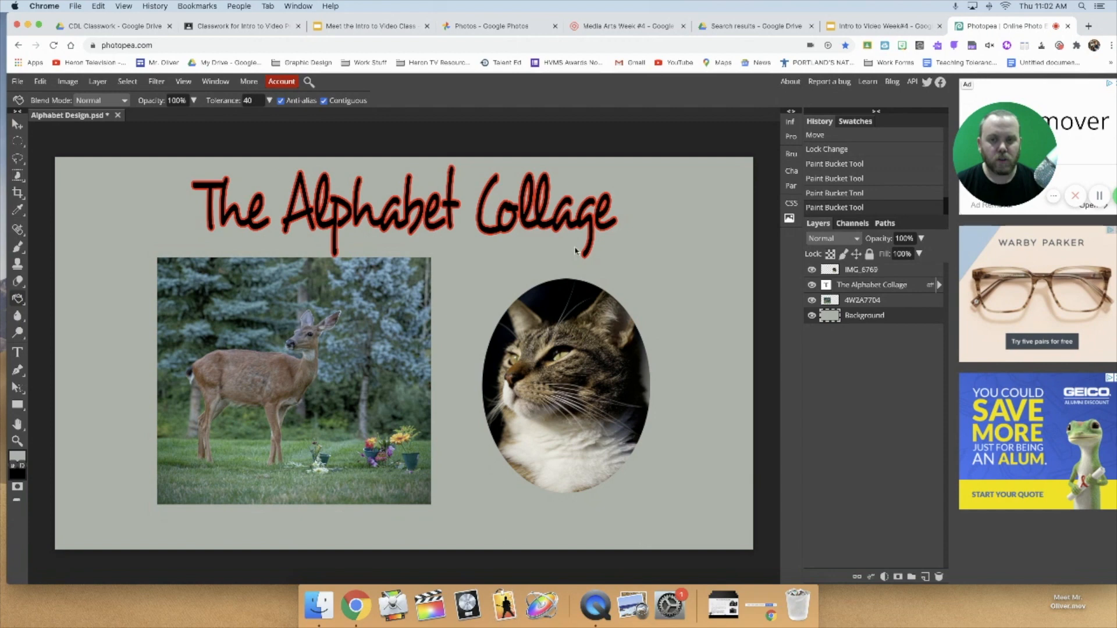
Try a Drop Shadow layer style on the title text.
click(862, 286)
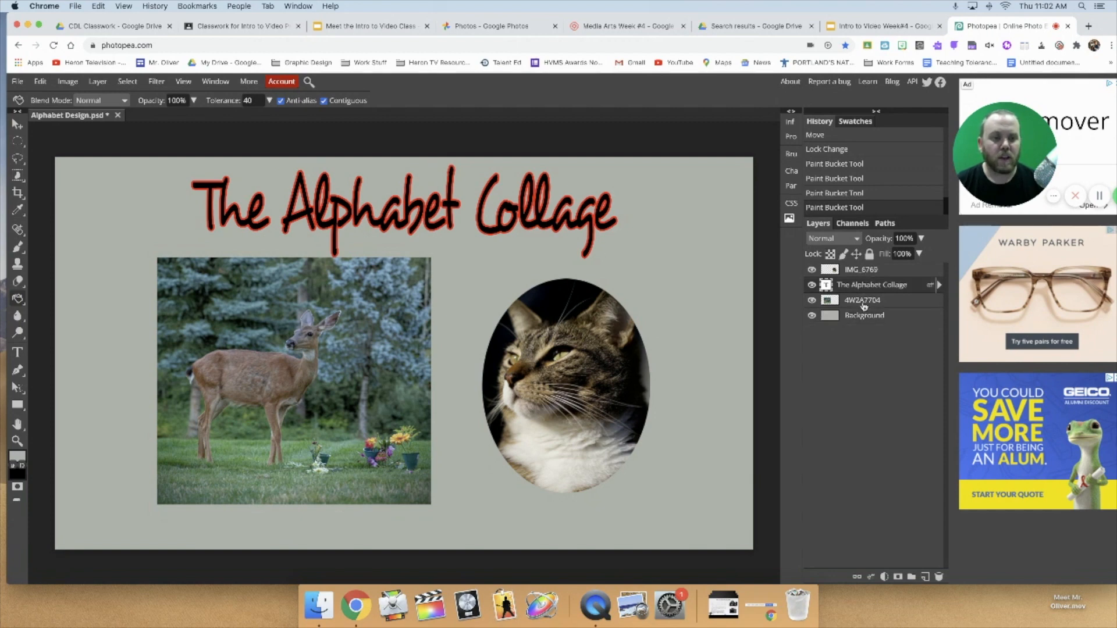
click(870, 577)
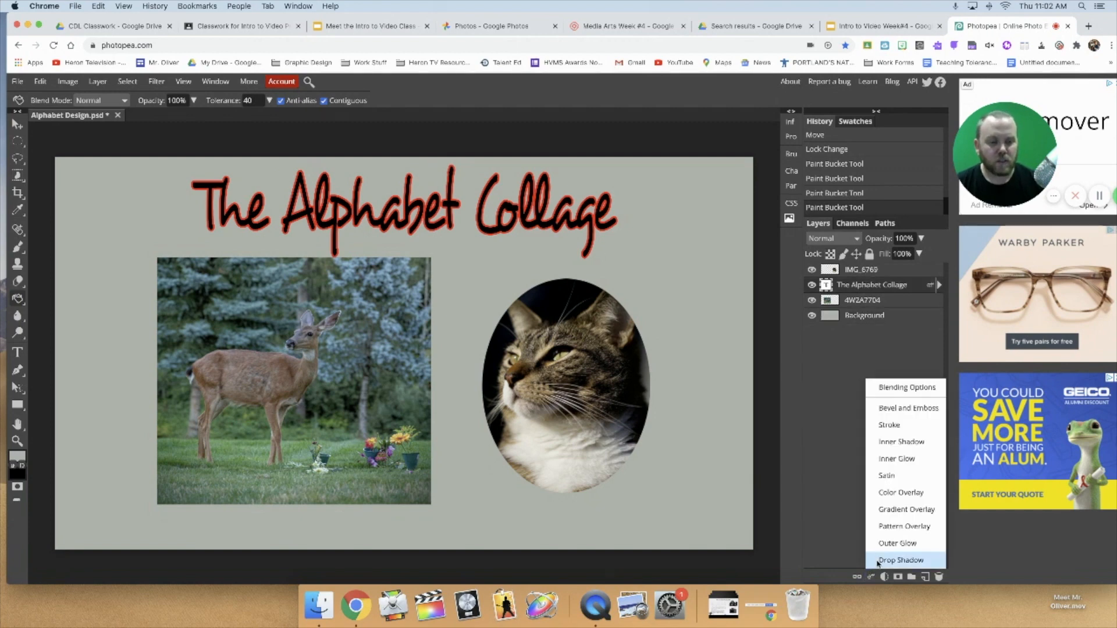
click(900, 559)
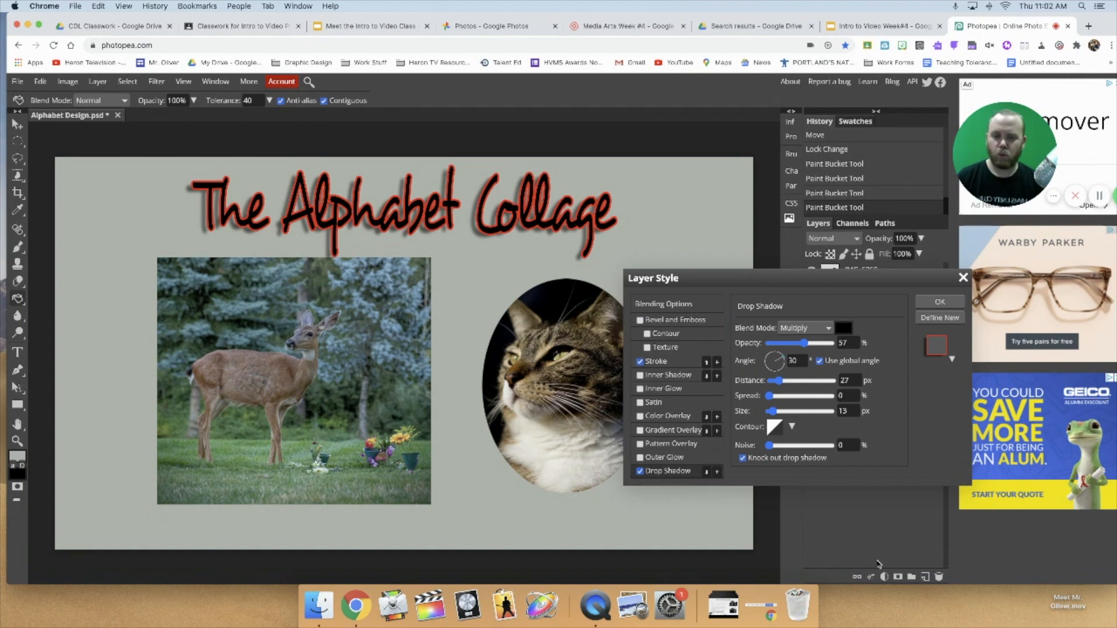
click(963, 279)
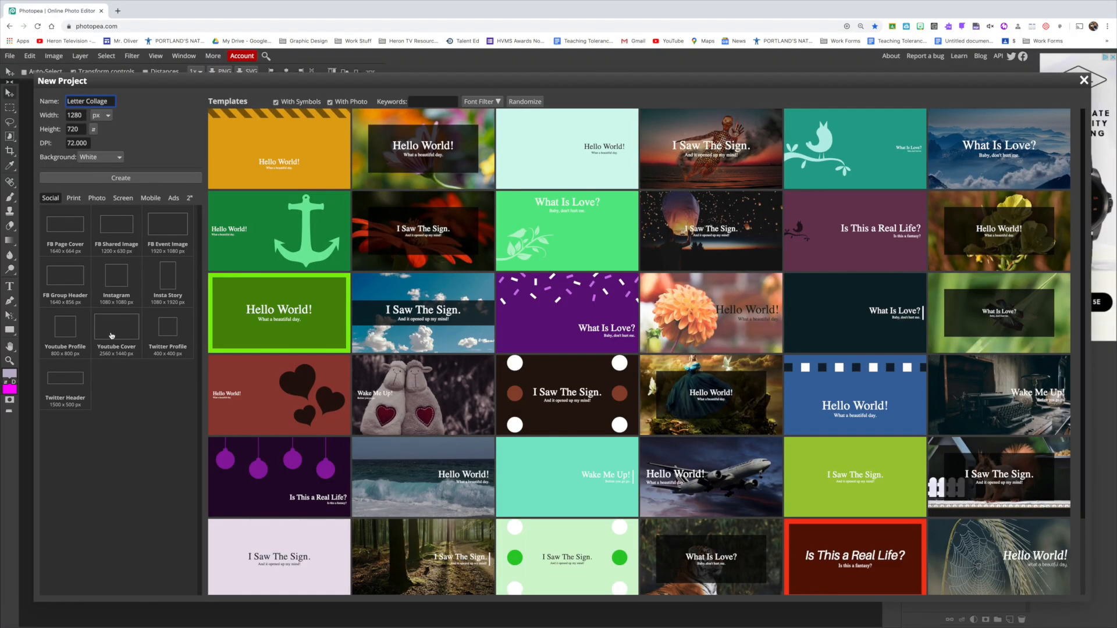
Create a new project named Letter Collage at the Youtube Cover size of 2560 × 1440 px with a white background.
click(119, 178)
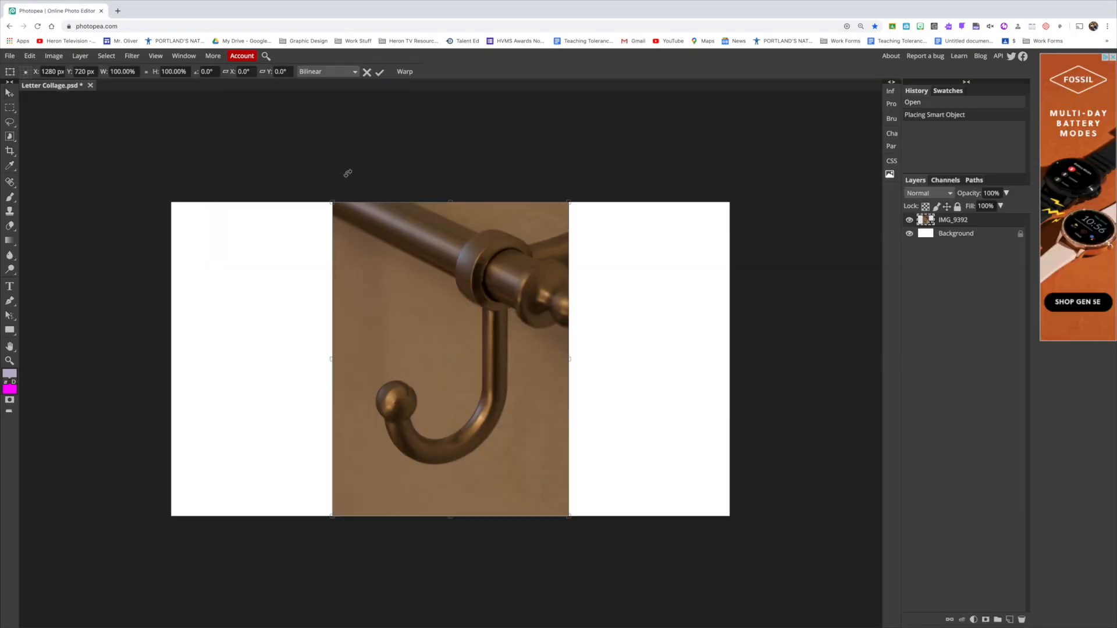
Rasterize the J-shaped hook photo and shrink it into the upper-left area of the canvas.
click(81, 56)
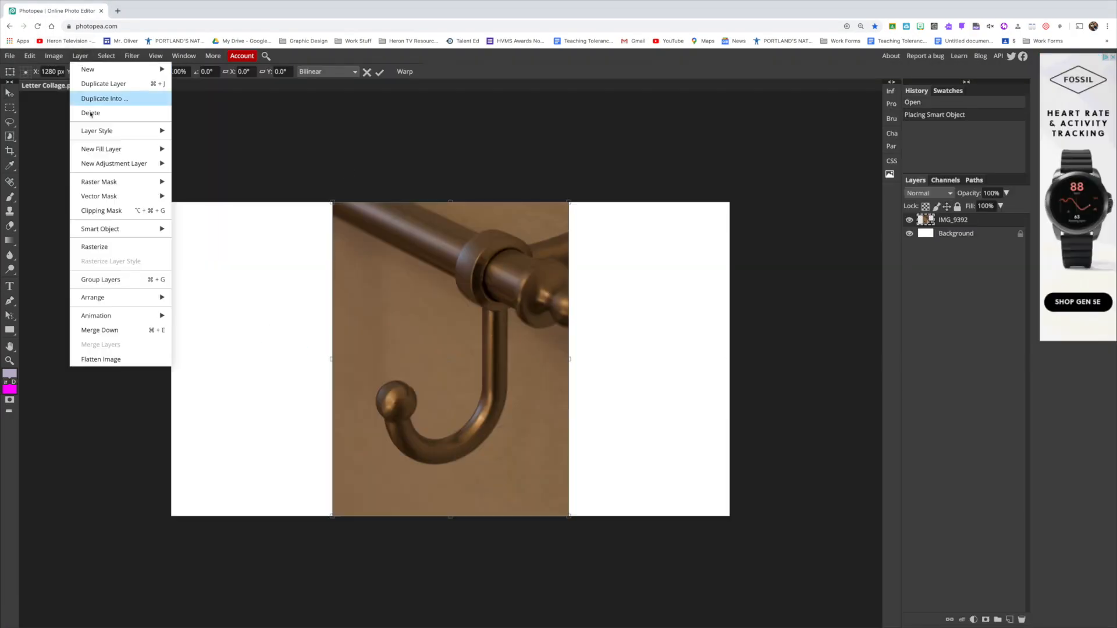
click(94, 247)
drag(552, 500, 299, 326)
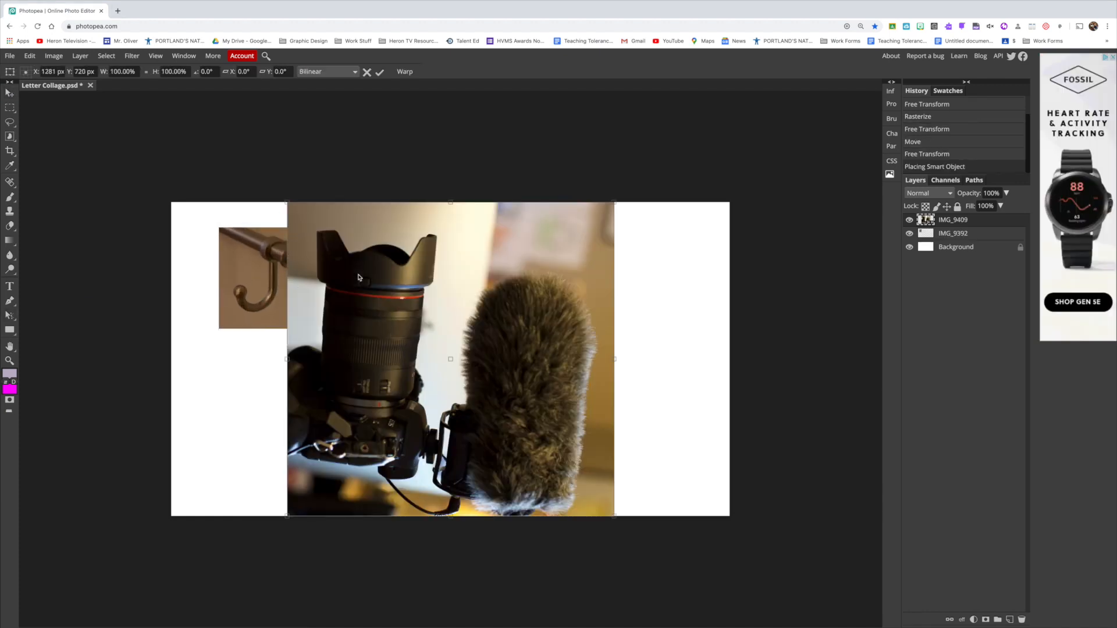
Rasterize the camera and microphone photo and erase everything outside a rectangular selection around both objects.
click(10, 107)
drag(290, 220, 600, 523)
click(86, 57)
click(94, 247)
click(90, 58)
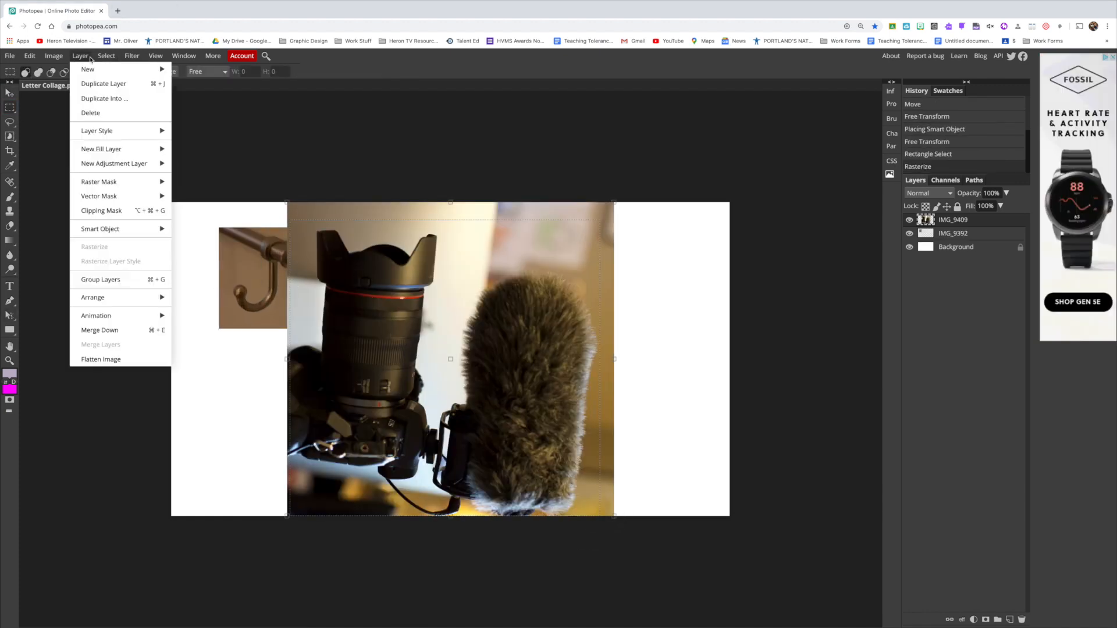
click(116, 98)
key(Delete)
click(10, 93)
key(super+d)
Shrink the camera and microphone photo and place it beside the J-shaped hook in the top row.
drag(290, 219, 492, 412)
drag(545, 471, 369, 289)
drag(423, 334, 399, 322)
drag(358, 278, 357, 281)
Place the S-hook photo IMG_9398, scale it to about 29% width and 21% height, and position it beside the camera photo.
drag(1116, 349, 494, 342)
drag(328, 202, 501, 449)
drag(536, 482, 451, 278)
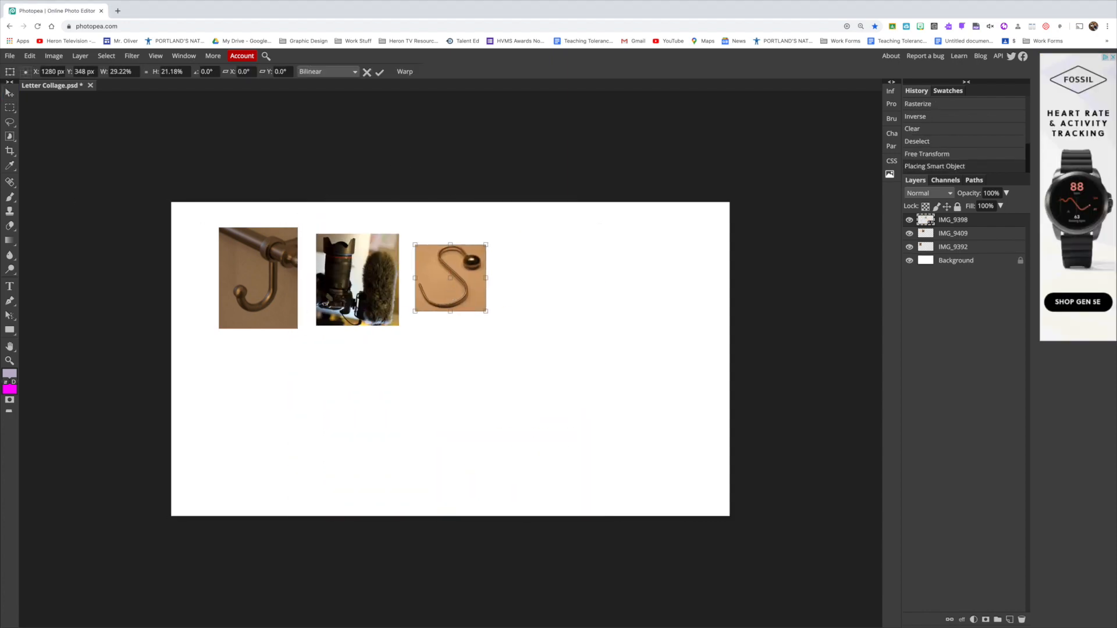
Place the T-shaped joint photo IMG_9401, scale it to about 22%, and position it at the end of the top row.
drag(1116, 349, 391, 341)
drag(280, 202, 526, 436)
drag(533, 506, 508, 306)
drag(596, 237, 575, 247)
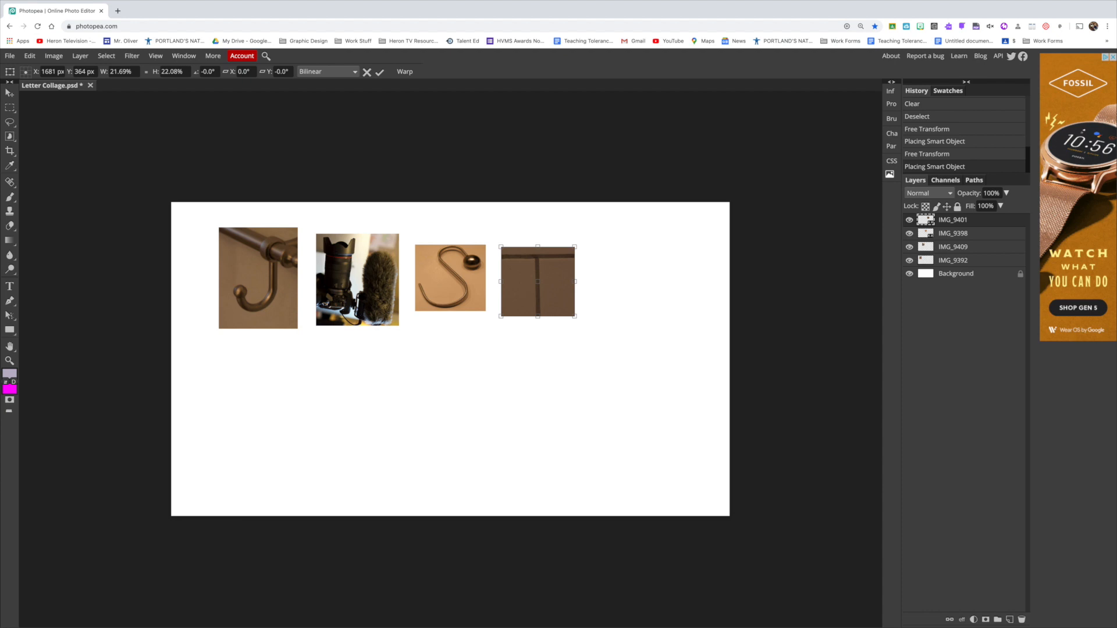
Place the foam finger photo IMG_9410, shrink it, and position it below the J-shaped hook.
drag(0, 349, 352, 419)
drag(354, 202, 467, 369)
drag(506, 442, 288, 417)
Place the clock photo IMG_9407, shrink it, and position it beside the foam finger.
drag(0, 348, 372, 426)
drag(284, 203, 496, 443)
drag(554, 495, 399, 443)
Place the pennant photo IMG_9406, rasterize it, and erase everything outside a rectangular selection around the pennant.
drag(0, 349, 523, 442)
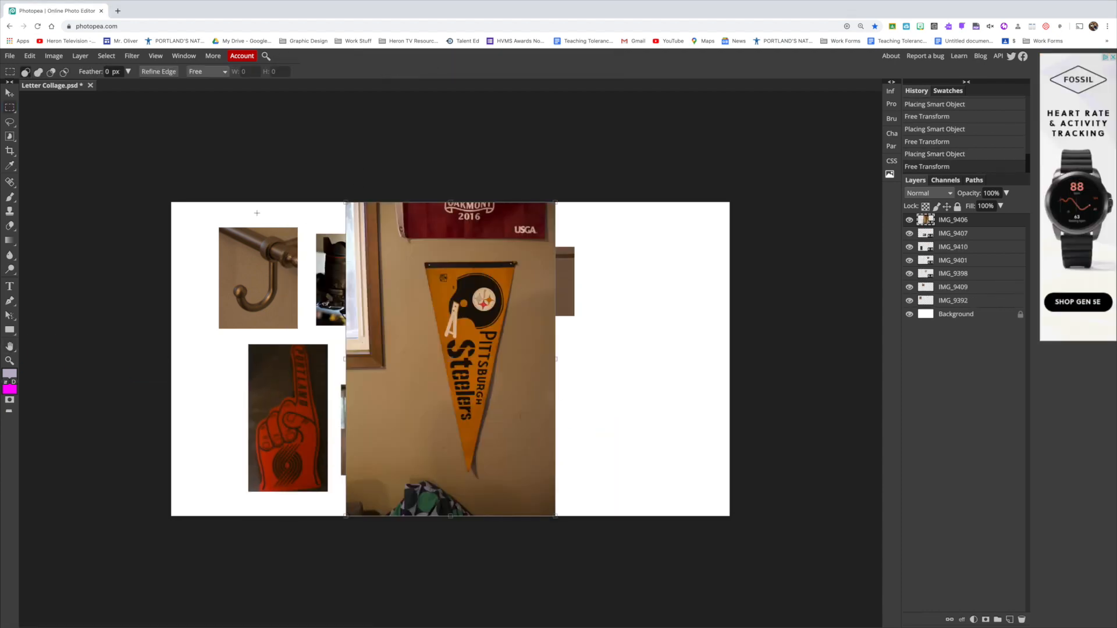
click(80, 56)
click(98, 247)
drag(407, 249, 525, 479)
click(106, 57)
click(139, 101)
key(Delete)
click(182, 110)
click(183, 110)
Move the J-shaped hook photo slightly closer to the camera photo.
click(952, 301)
click(225, 187)
click(10, 93)
drag(258, 278, 265, 282)
Shrink the cropped pennant and position it in the lower row below the T-shaped joint photo.
click(925, 221)
drag(407, 249, 472, 375)
drag(499, 427, 540, 445)
Place the round medallion photo IMG_9405, rasterize it, and erase everything outside an elliptical selection around the medallion.
drag(0, 349, 528, 330)
click(80, 56)
click(94, 242)
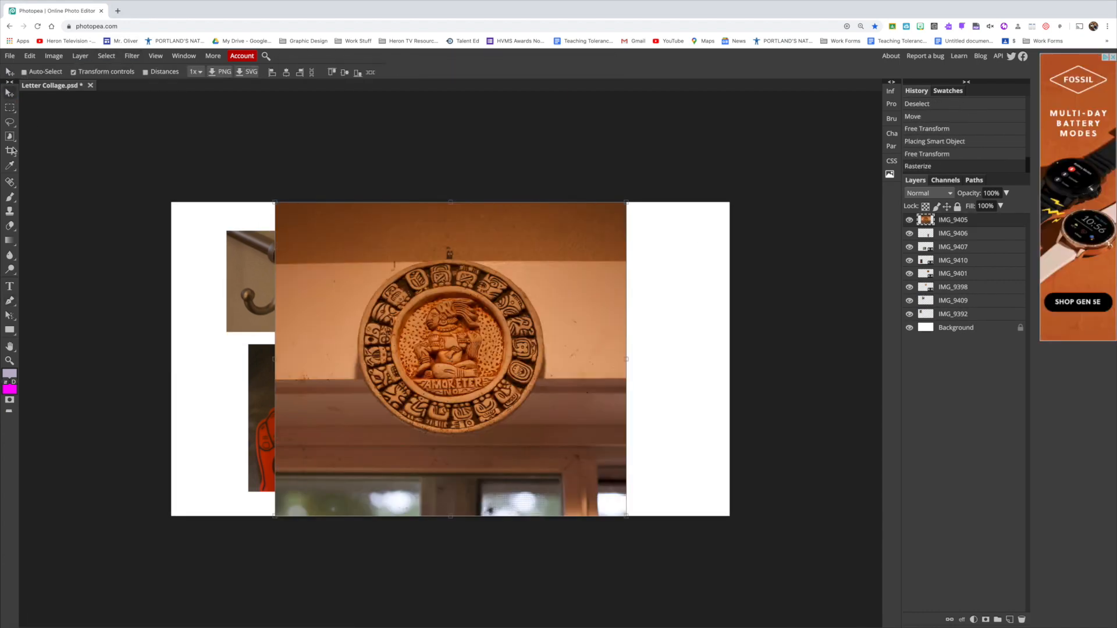
right_click(10, 107)
click(46, 122)
drag(349, 239, 558, 445)
key(ctrl+shift+i)
key(Delete)
Deselect and shrink the medallion cutout to about 18%, positioning it directly above the pennant as the dot of an i.
drag(453, 343, 536, 342)
key(ctrl+d)
drag(643, 238, 510, 387)
drag(472, 416, 557, 379)
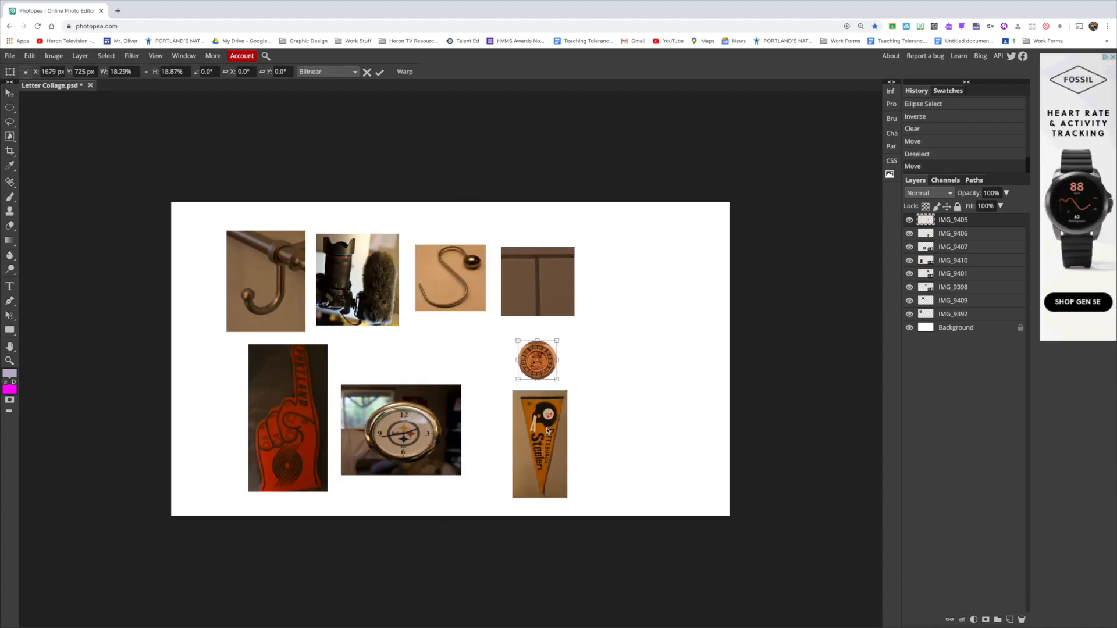
Place the doorway photo IMG_9003, rasterize it, and erase everything outside a rectangular selection around the doorway.
drag(0, 349, 638, 401)
click(81, 56)
click(93, 245)
click(14, 112)
click(58, 107)
drag(349, 237, 550, 471)
key(ctrl+shift+i)
key(Delete)
key(ctrl+d)
Shrink the cropped doorway photo and position it beside the pennant at the end of the lower row.
key(v)
drag(350, 237, 464, 338)
drag(491, 387, 602, 406)
key(Return)
Rasterize the foam finger photo and cut a rectangle out of its upper-left corner beside the raised finger.
click(952, 274)
click(80, 56)
click(94, 246)
key(m)
drag(246, 342, 282, 393)
key(Delete)
key(ctrl+d)
Rasterize the clock photo and erase everything outside an elliptical selection around the clock face and rim.
click(939, 261)
click(10, 94)
click(80, 56)
click(94, 247)
click(9, 108)
click(59, 121)
drag(361, 399, 444, 466)
click(107, 56)
click(111, 95)
key(Delete)
Clear the selection and move the clock cutout closer to the foam finger.
click(354, 391)
key(ctrl+d)
click(9, 93)
drag(401, 434, 378, 443)
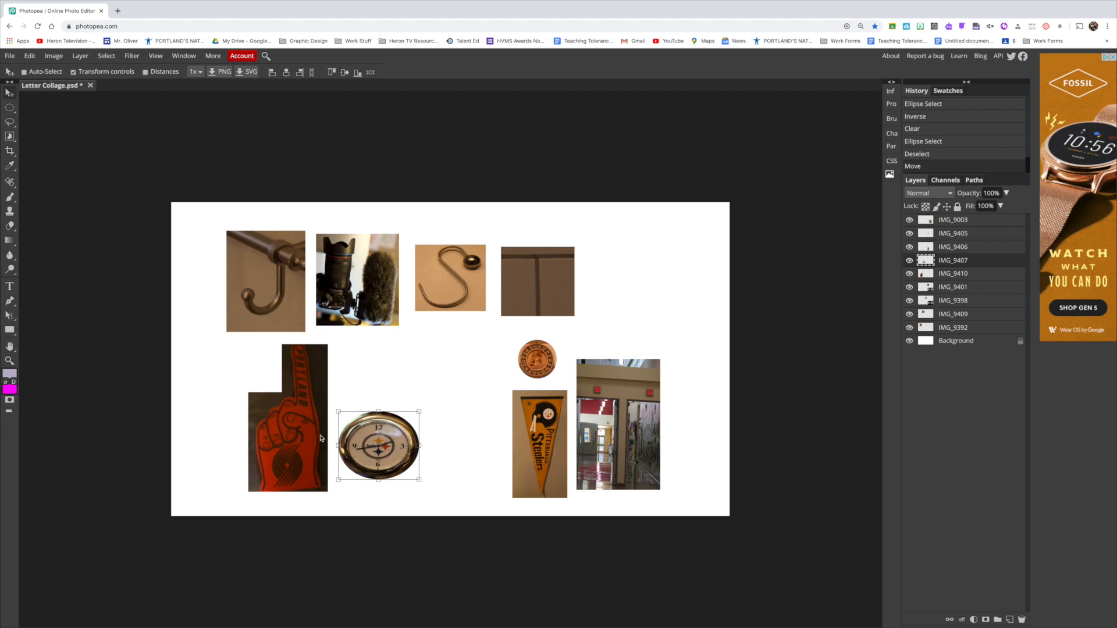
Rasterize the T-shaped joint photo and cut away rectangles on both sides of the stem to form a letter T.
click(939, 301)
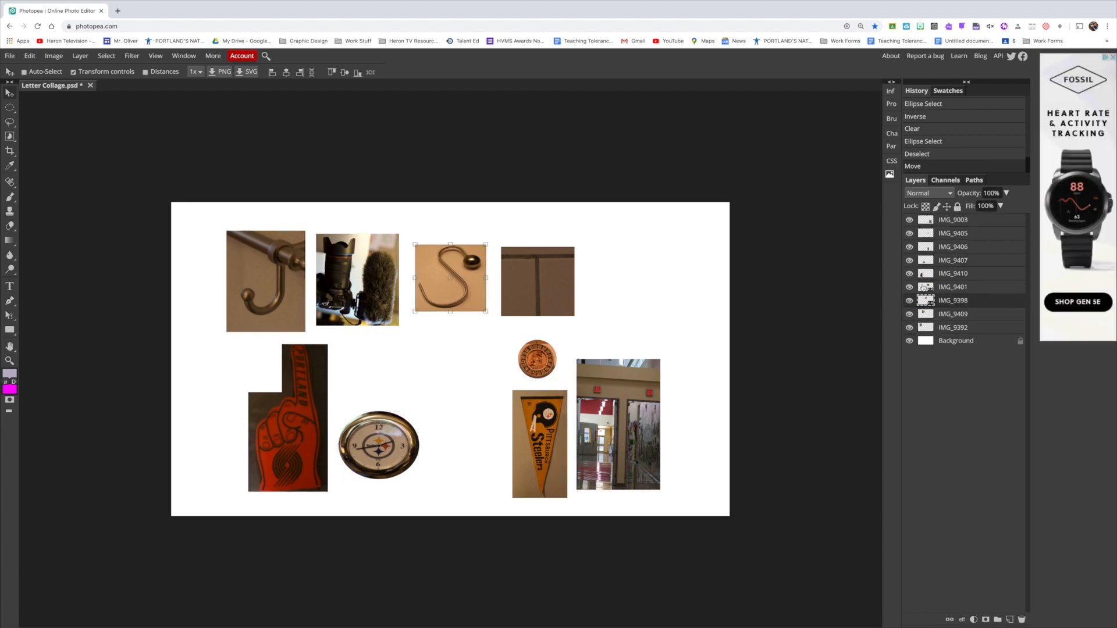
click(923, 287)
click(80, 56)
click(95, 247)
click(10, 108)
click(29, 109)
drag(496, 277, 526, 324)
key(Delete)
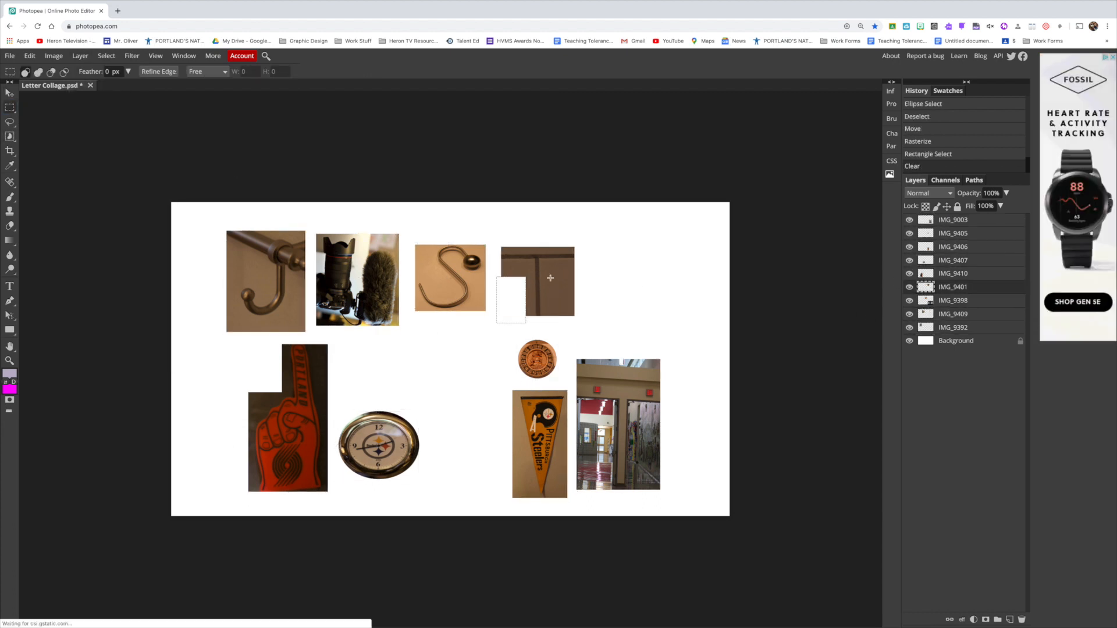
drag(550, 278, 589, 338)
key(Delete)
Cut rectangles from both lower sides of the doorway photo to shape it into a letter T.
drag(575, 415, 613, 502)
click(80, 57)
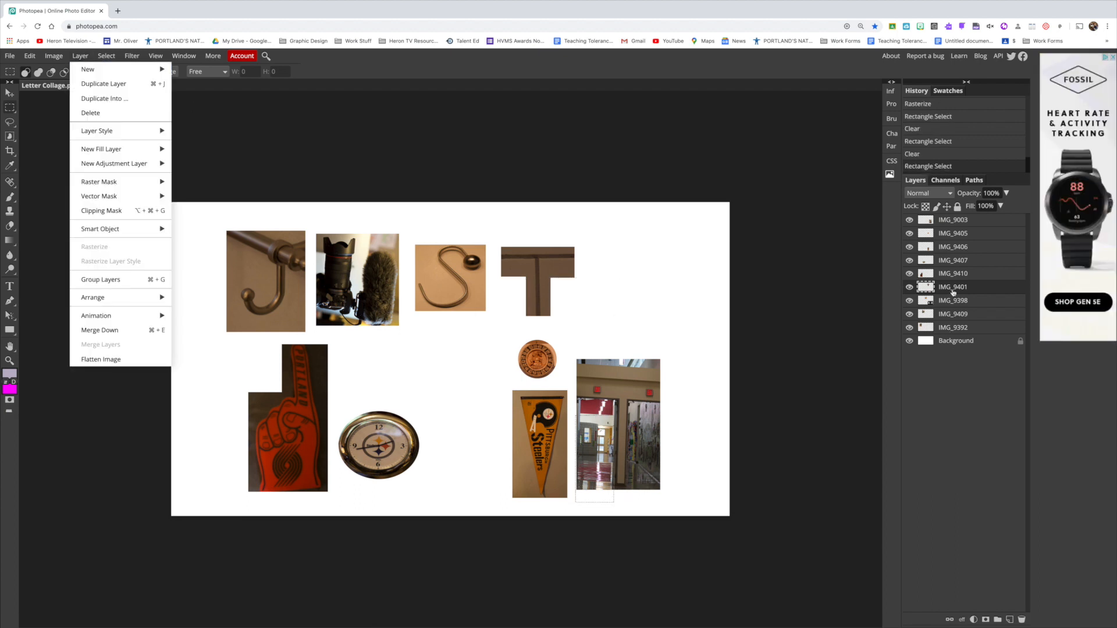
click(953, 220)
click(80, 56)
click(568, 406)
click(105, 56)
drag(568, 405, 602, 502)
key(Delete)
drag(641, 413, 668, 498)
key(Delete)
Select the doorway, medallion and pennant layers and move them together left, closer to the clock.
click(952, 246)
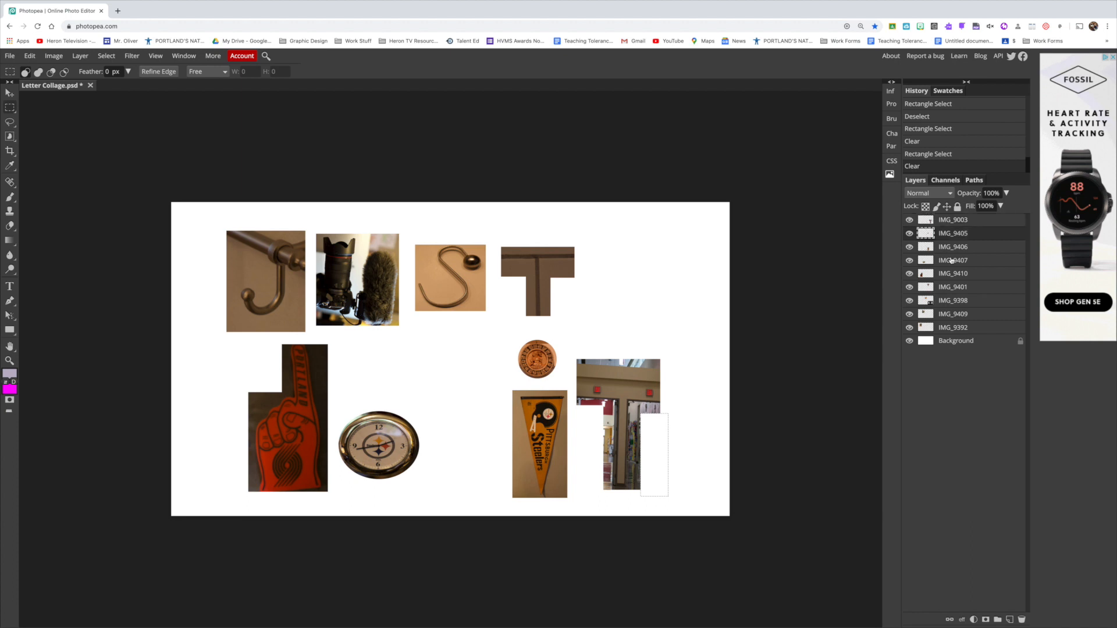
shift+click(953, 220)
key(v)
drag(596, 399, 600, 397)
key(ctrl+d)
drag(503, 363, 467, 365)
Select the four top-row photo layers and move them together right and slightly up to centre the row.
click(952, 328)
shift+click(952, 314)
shift+click(951, 301)
shift+click(952, 287)
drag(450, 278, 495, 268)
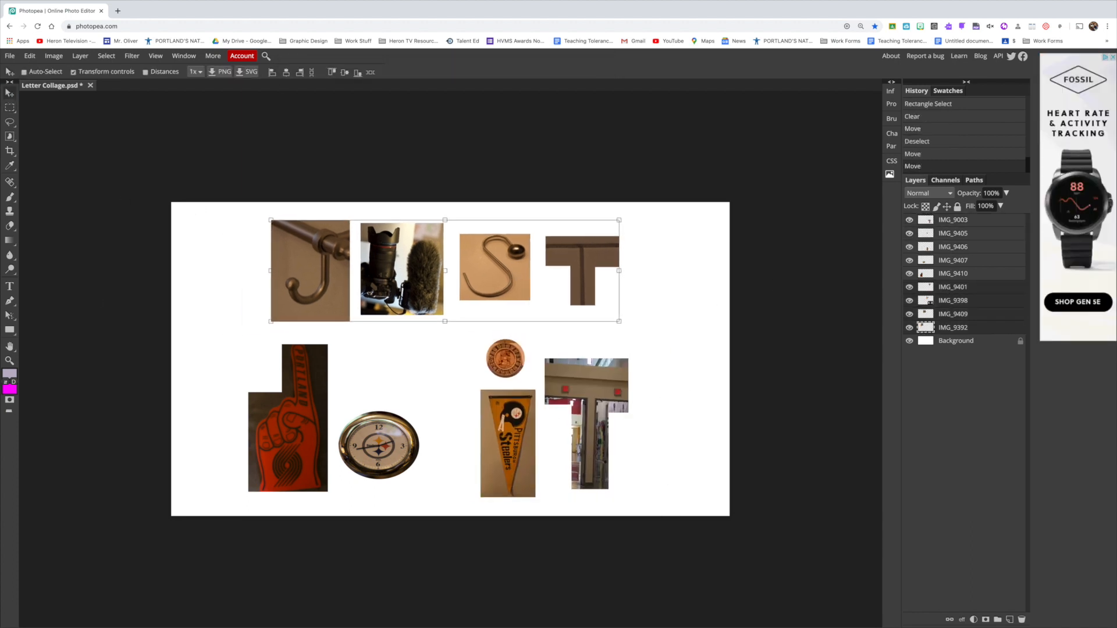
Unlock the Background layer and fill it with dark purple using the Paint Bucket.
click(11, 241)
click(15, 244)
click(36, 255)
click(11, 374)
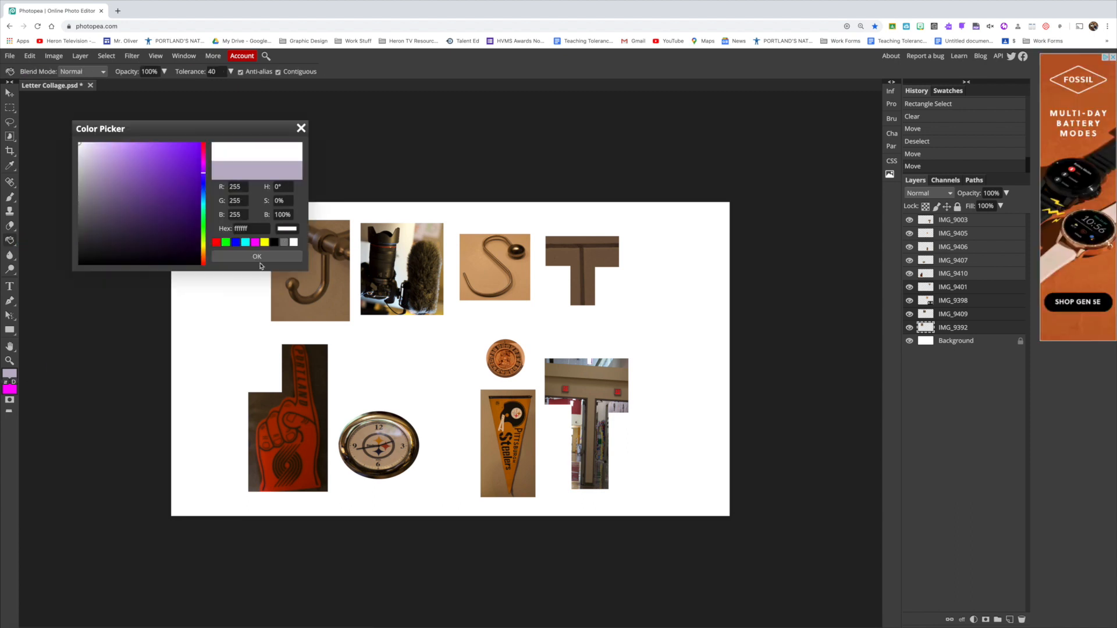
click(175, 220)
click(233, 256)
click(200, 279)
click(956, 341)
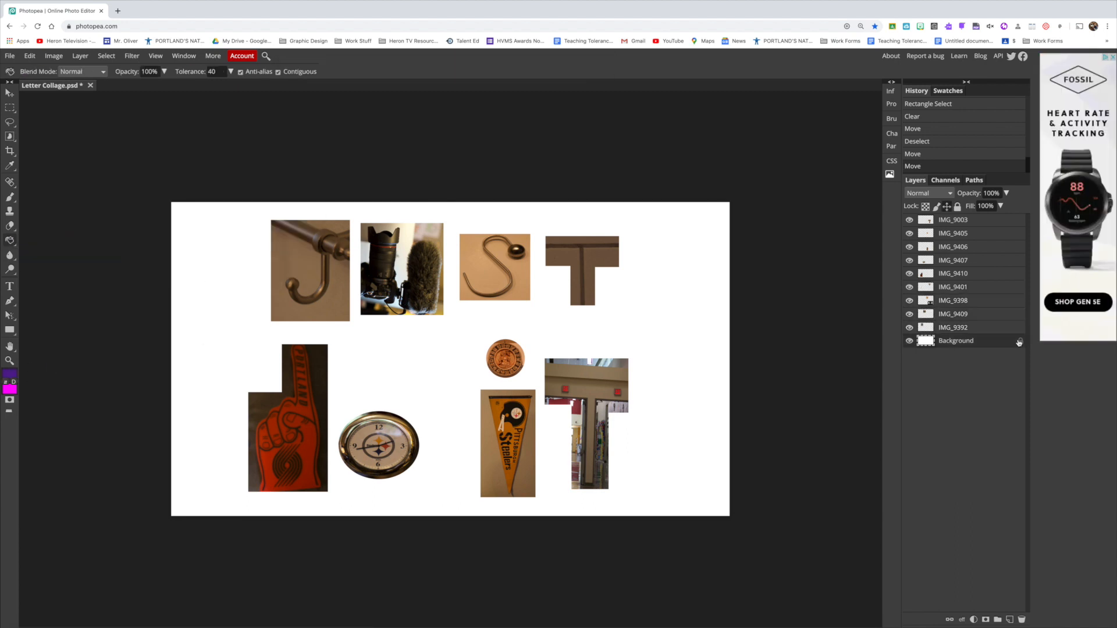
click(1020, 341)
click(203, 269)
click(10, 108)
mouse_move(243, 209)
mouse_down()
mouse_move(243, 228)
mouse_move(650, 326)
mouse_up()
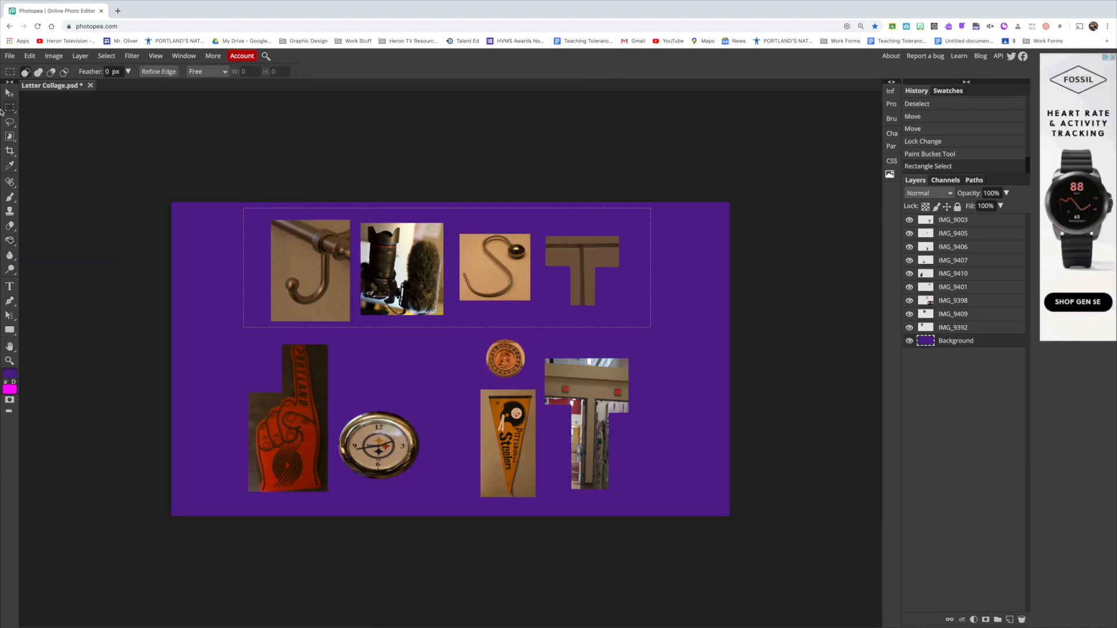
key(super+z)
Draw three red rectangle shapes behind the top row, the lower-left pair and the lower-right group, and nudge the last one slightly up.
click(11, 331)
click(41, 331)
drag(245, 209, 649, 329)
drag(230, 341, 433, 502)
drag(473, 339, 658, 511)
key(v)
drag(638, 445, 637, 441)
Add a 15 px outside stroke in a near-black purple to the lower-right red rectangle.
click(962, 620)
click(971, 488)
click(177, 236)
click(201, 378)
click(327, 327)
mouse_move(199, 173)
mouse_down()
mouse_move(215, 181)
mouse_move(204, 175)
mouse_up()
click(179, 233)
click(174, 333)
click(328, 327)
click(350, 150)
Apply the same 15 px near-black purple stroke to the lower-left and top red rectangles.
click(966, 363)
click(962, 620)
click(970, 488)
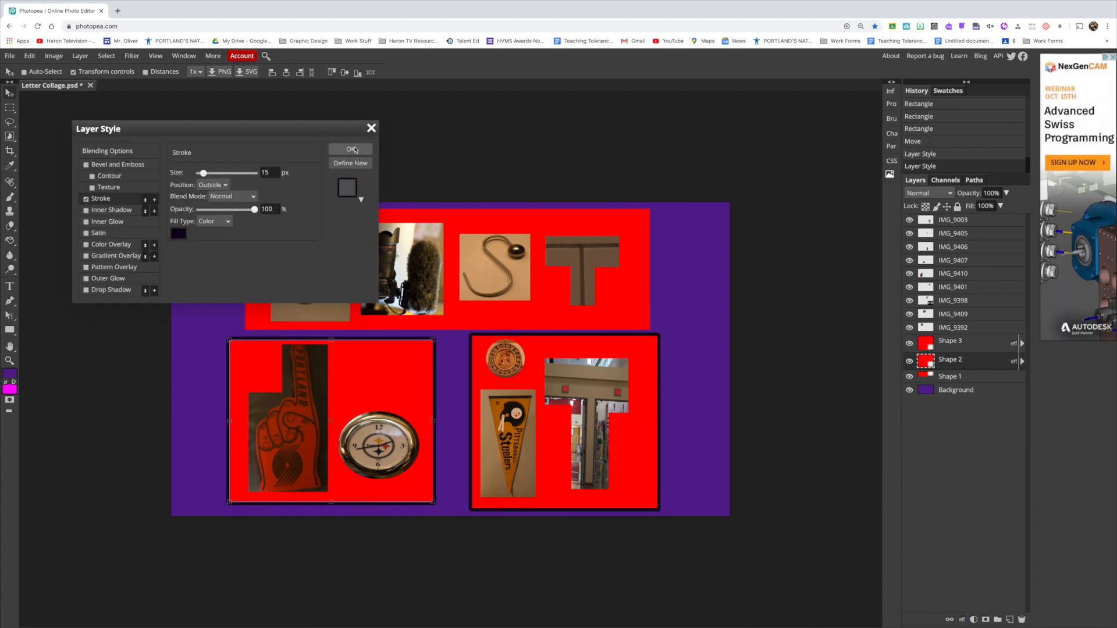
click(353, 149)
click(961, 620)
click(971, 488)
click(350, 150)
click(948, 376)
click(961, 620)
click(975, 490)
click(350, 149)
Move the top rectangle's layer directly beneath the photo layers, then scale it with the top-row photos to 90.63% by 89.19% and re-centre them.
drag(956, 377, 952, 324)
super+click(953, 314)
super+click(952, 301)
super+click(952, 288)
drag(244, 208, 283, 222)
drag(450, 291, 436, 280)
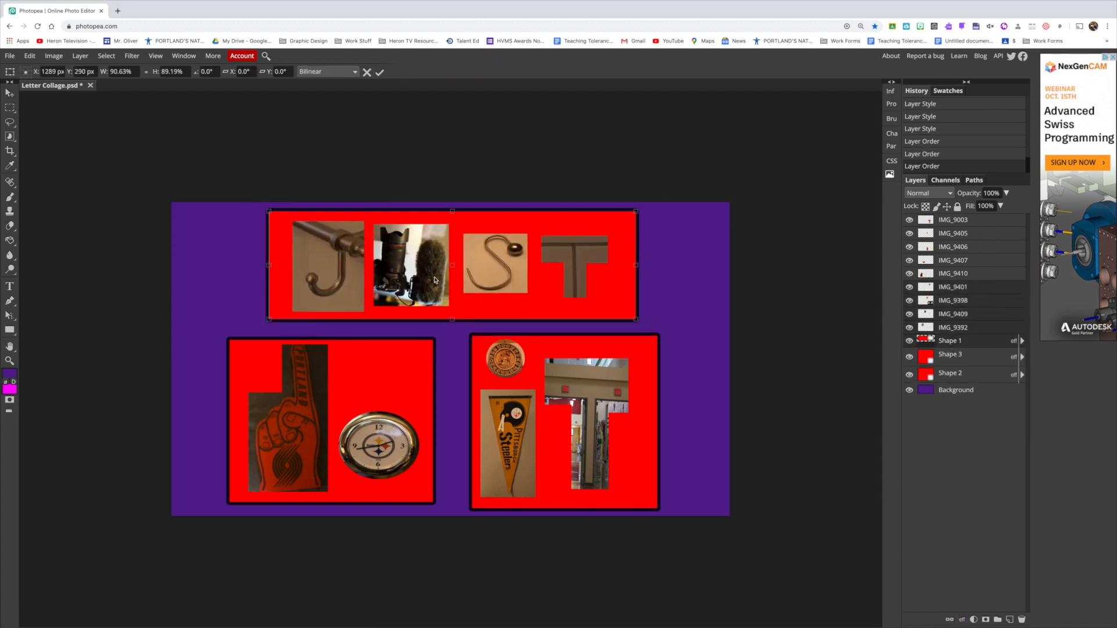
Export the finished Letter Collage as an image file.
click(9, 57)
mouse_move(28, 192)
click(96, 192)
click(369, 236)
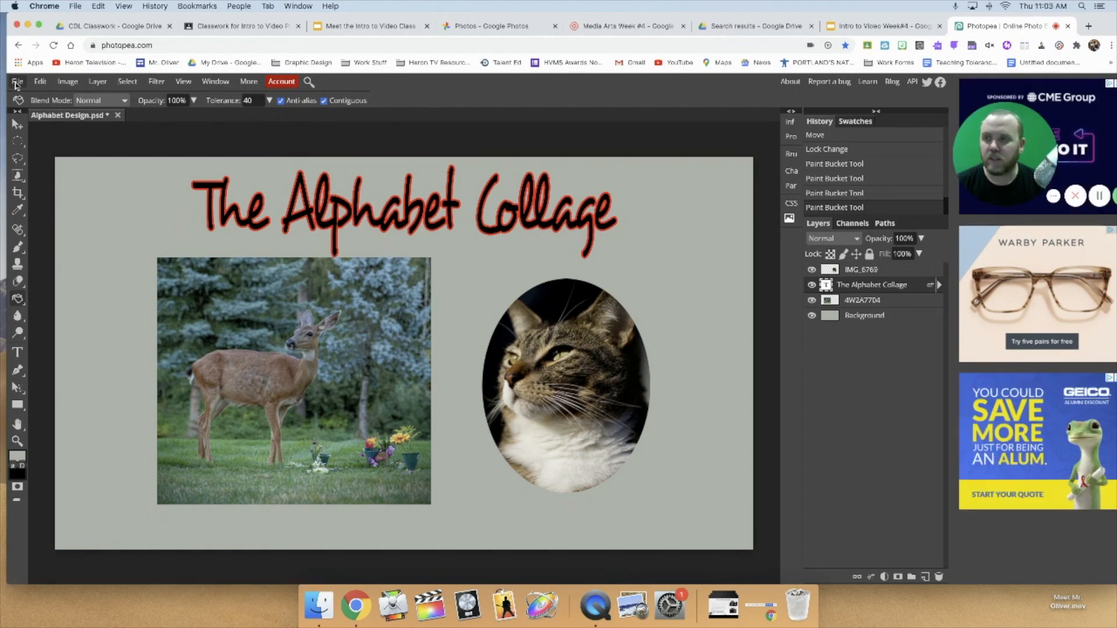
Save the Alphabet Design as a PSD and export it as a JPG at 100% quality.
click(18, 82)
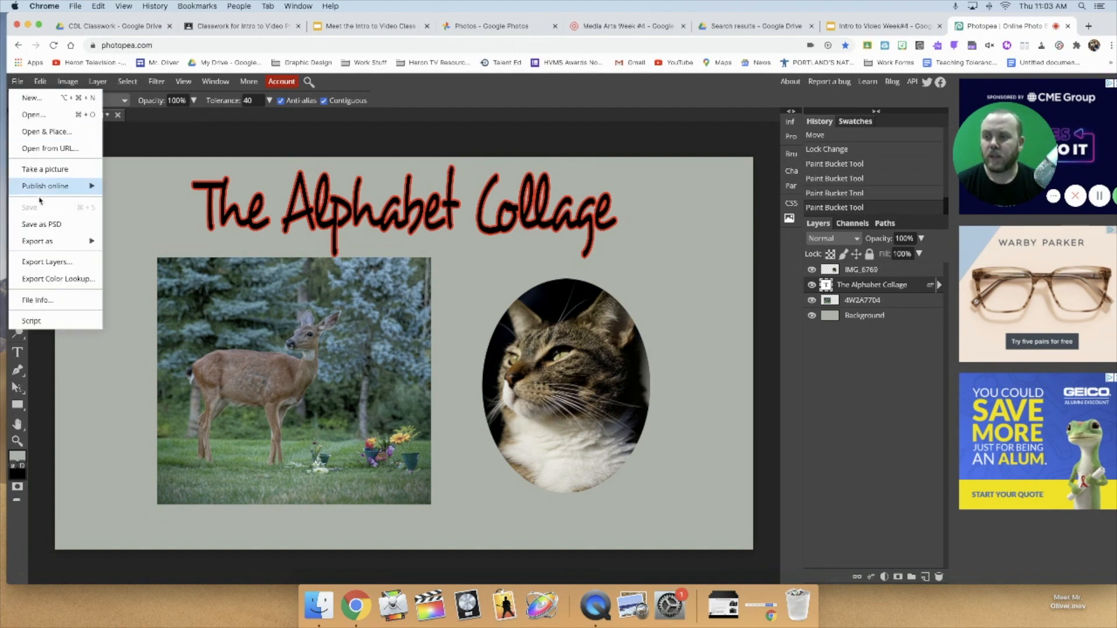
click(59, 224)
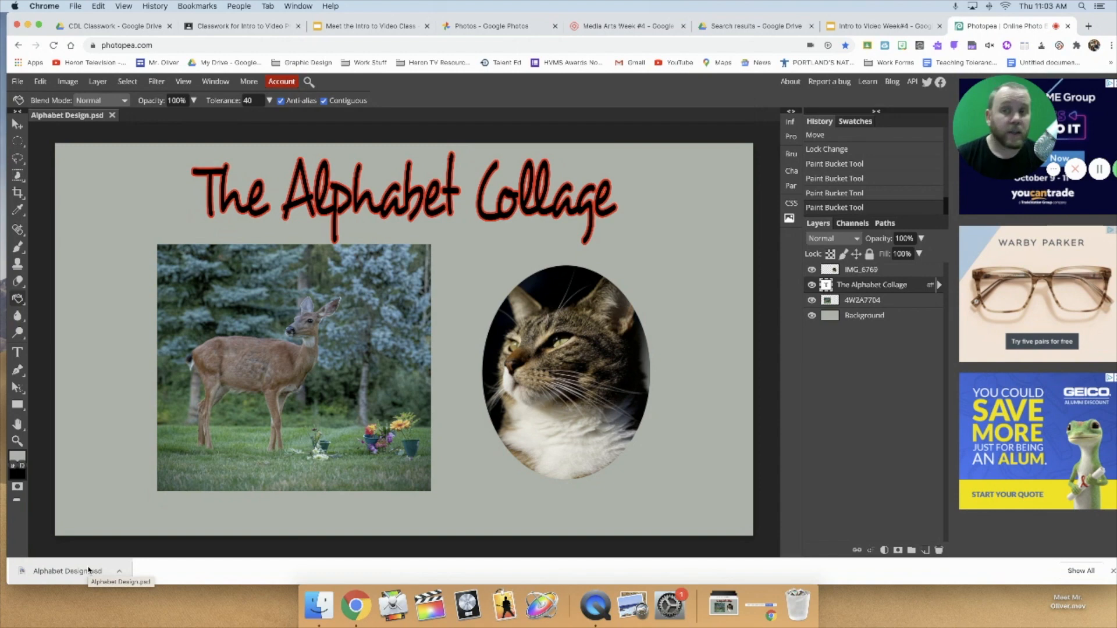
click(17, 82)
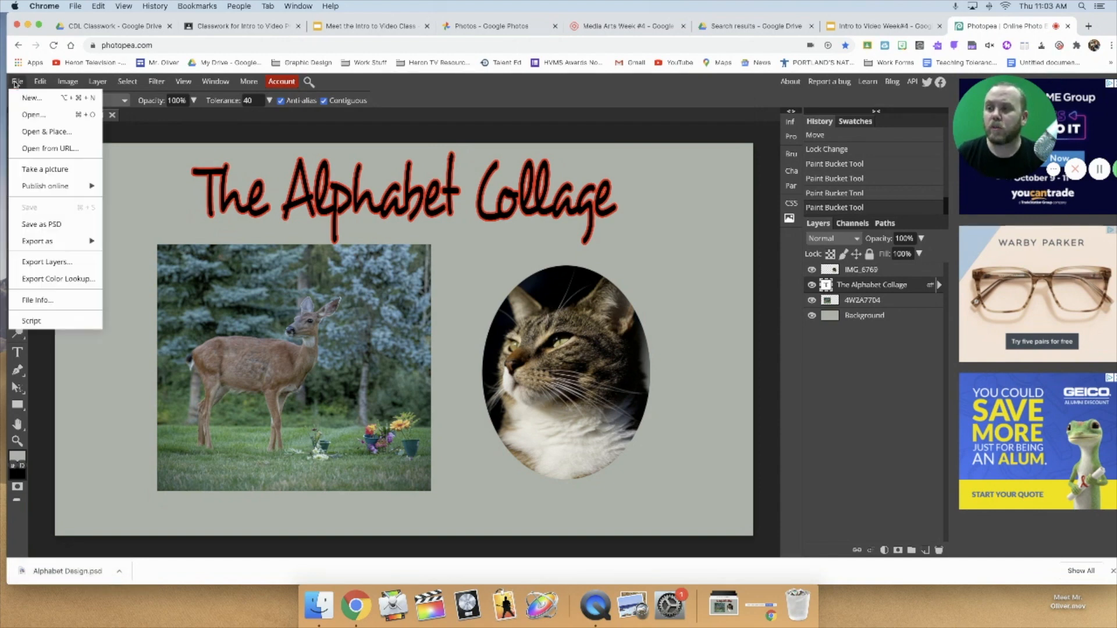
mouse_move(70, 240)
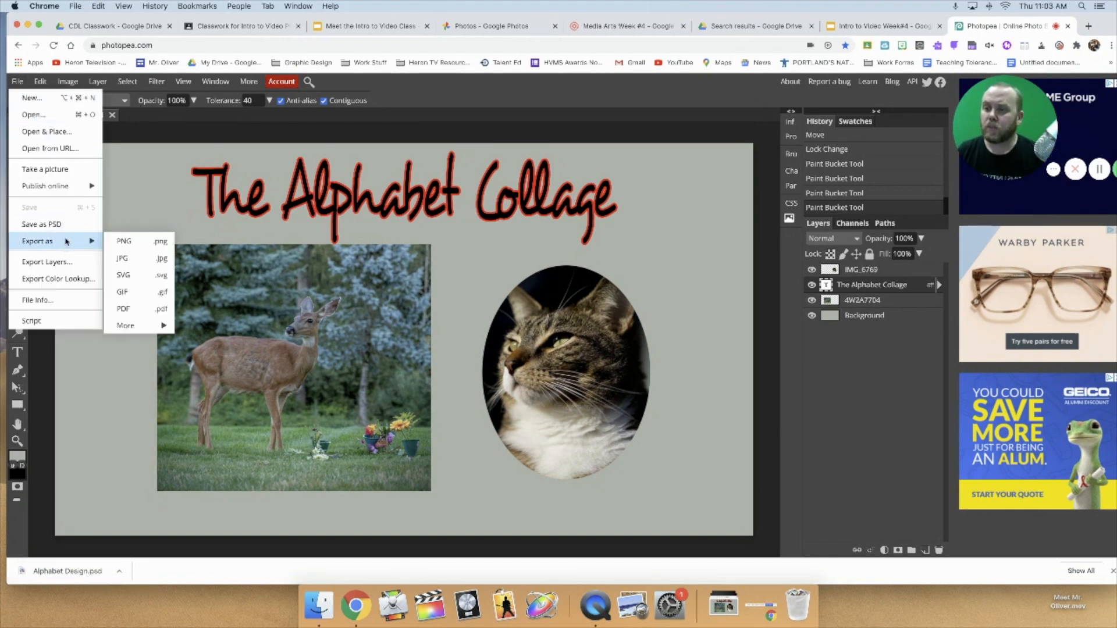
click(123, 258)
drag(451, 254, 486, 262)
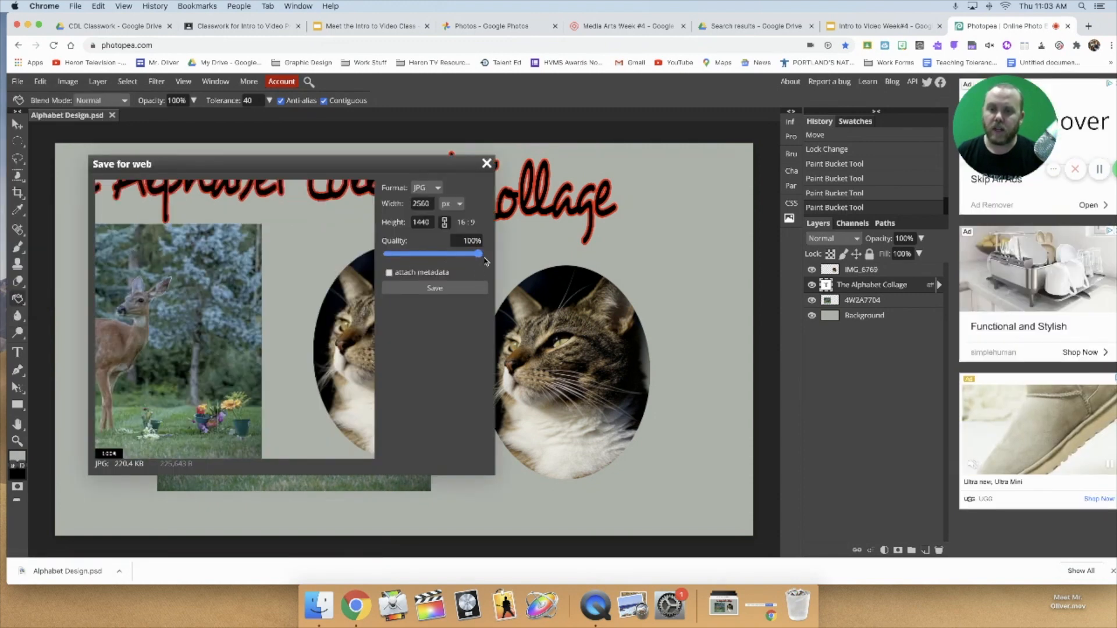
click(451, 290)
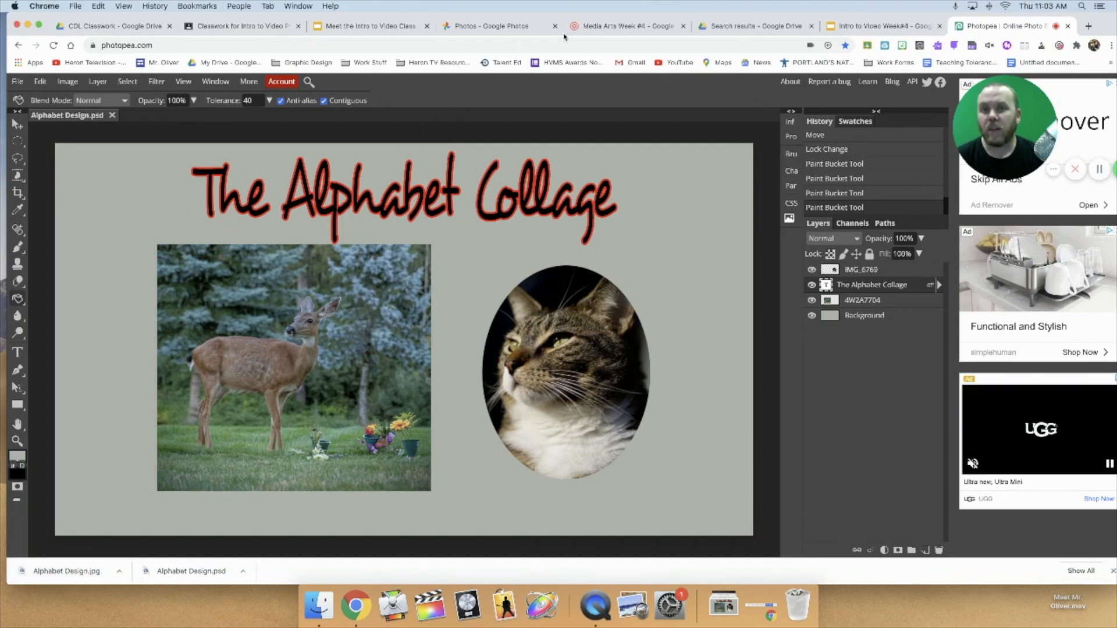
Switch to Google Photos, open the shared gallery album with the bridge cover, and upload the downloaded Alphabet Design.jpg to it.
click(494, 25)
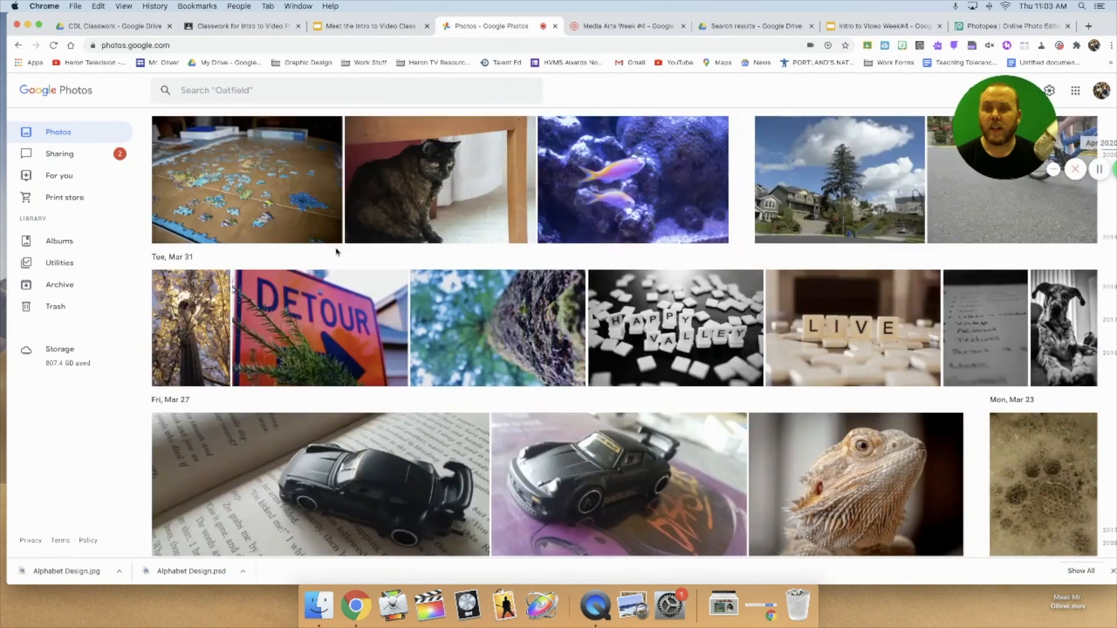
click(59, 240)
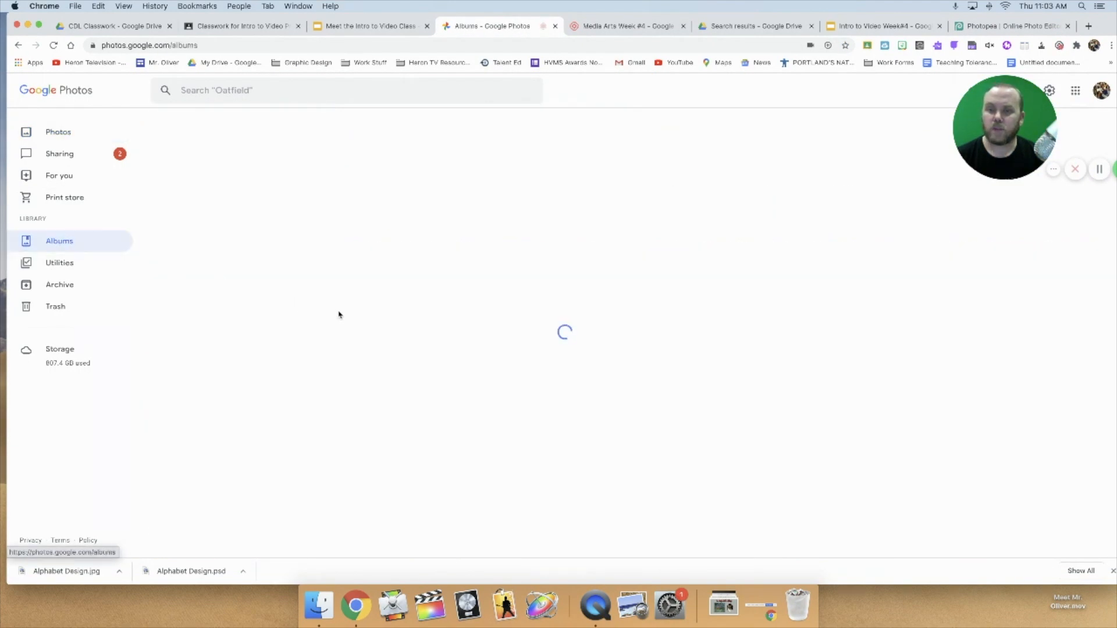
scroll(225, 428, down, 3)
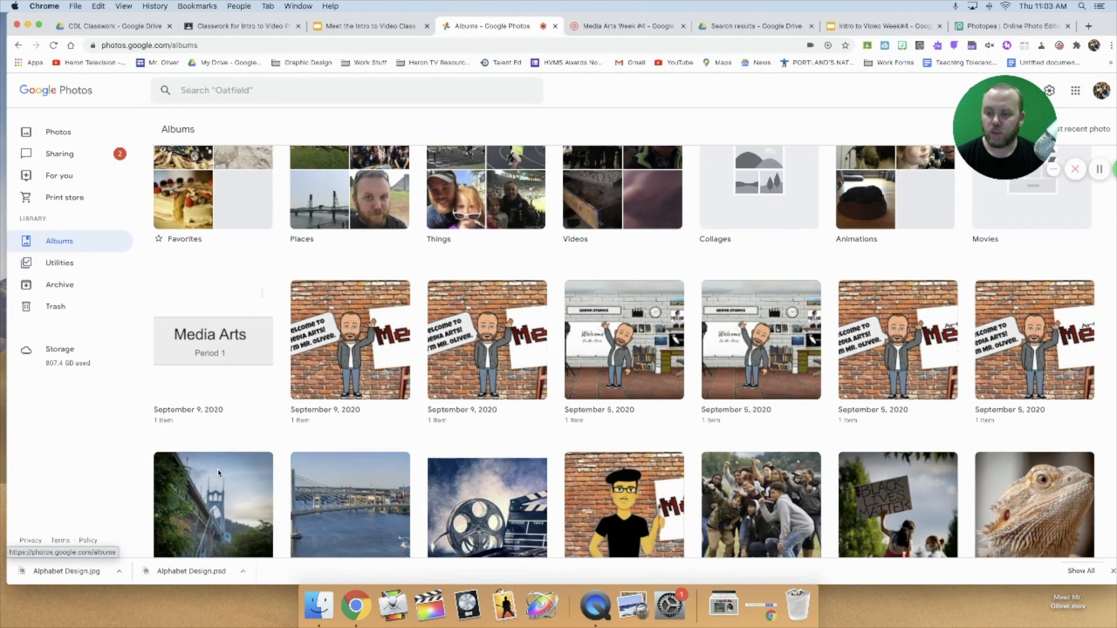
click(214, 453)
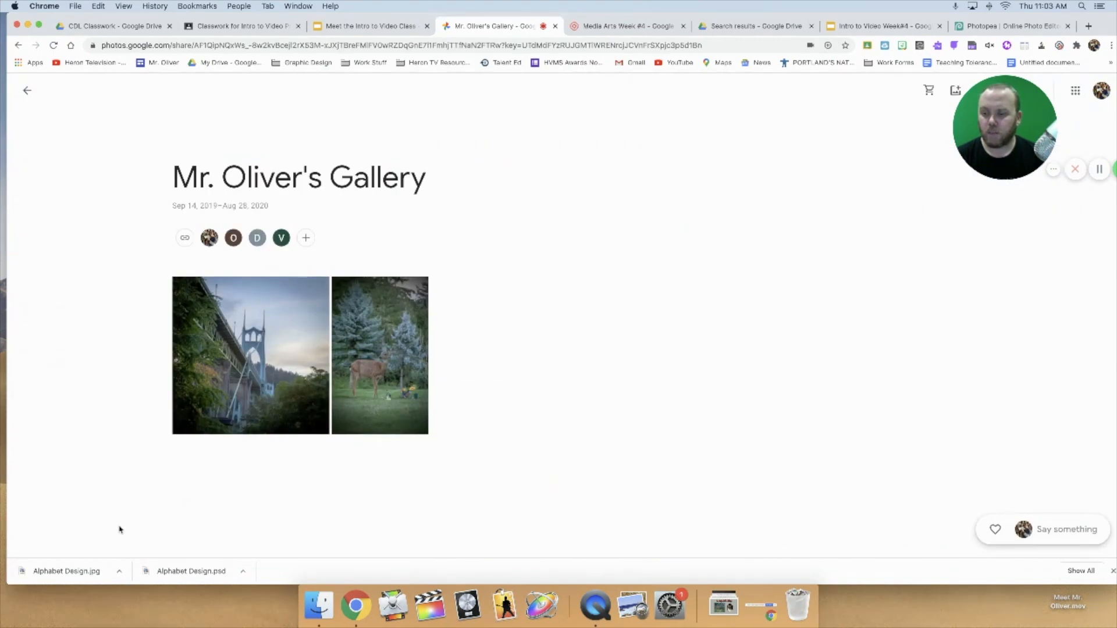
drag(78, 564, 526, 372)
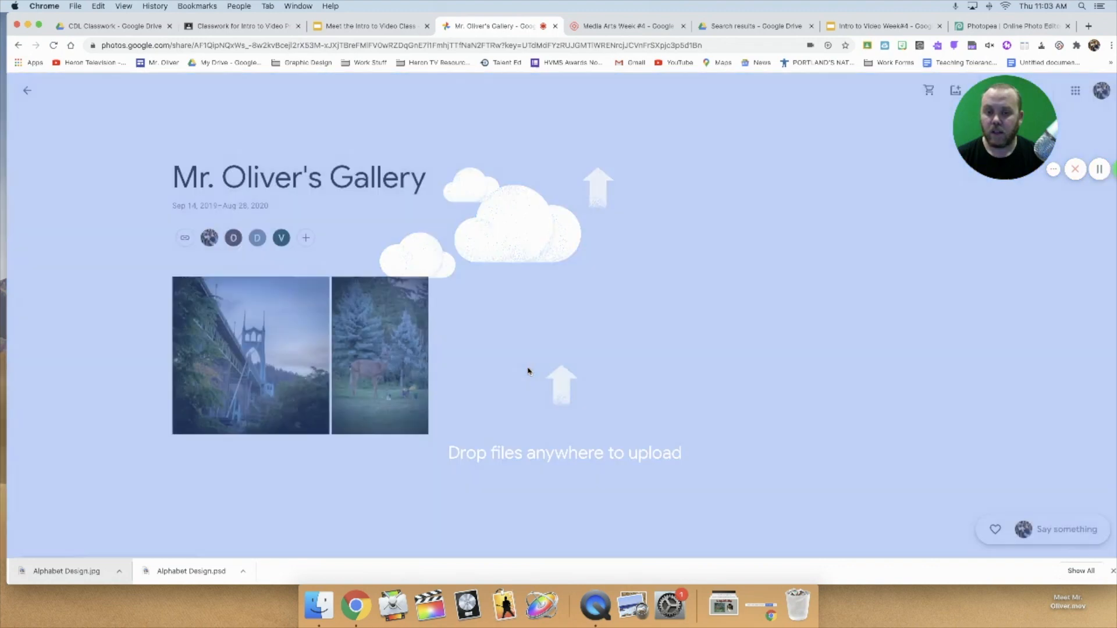